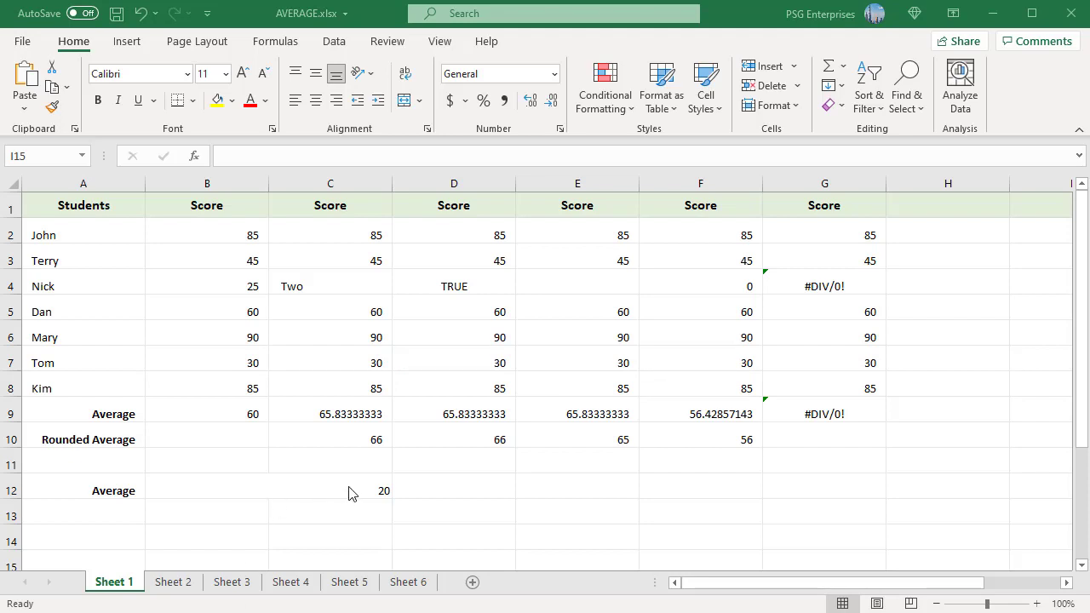
# - Inspect the AVERAGE formulas in the merged cell B12 and in cell B9 on Sheet 1
pyautogui.click(378, 485)
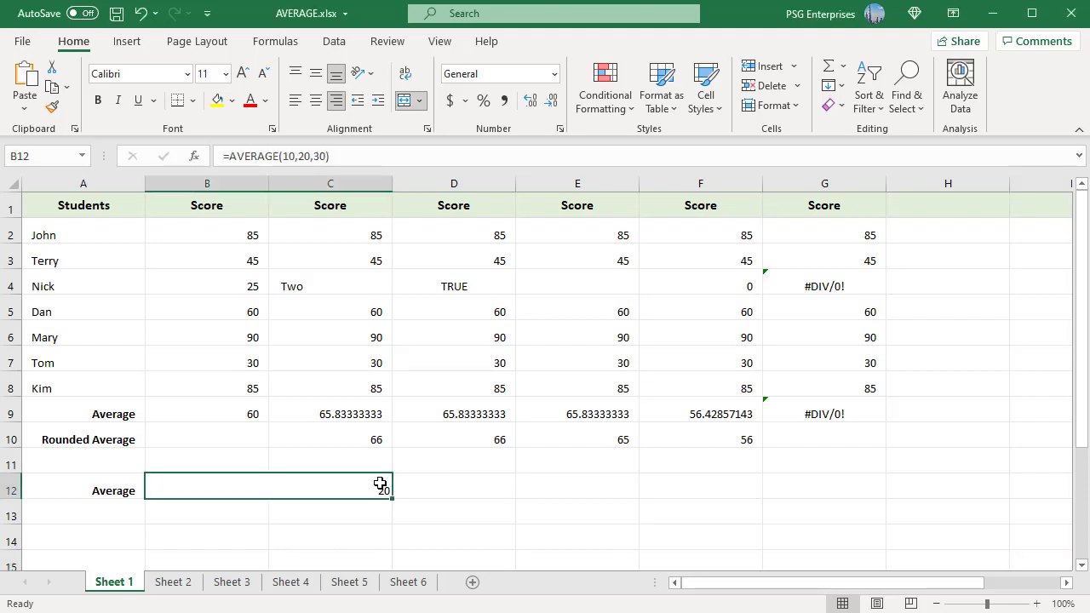
pyautogui.doubleClick(379, 485)
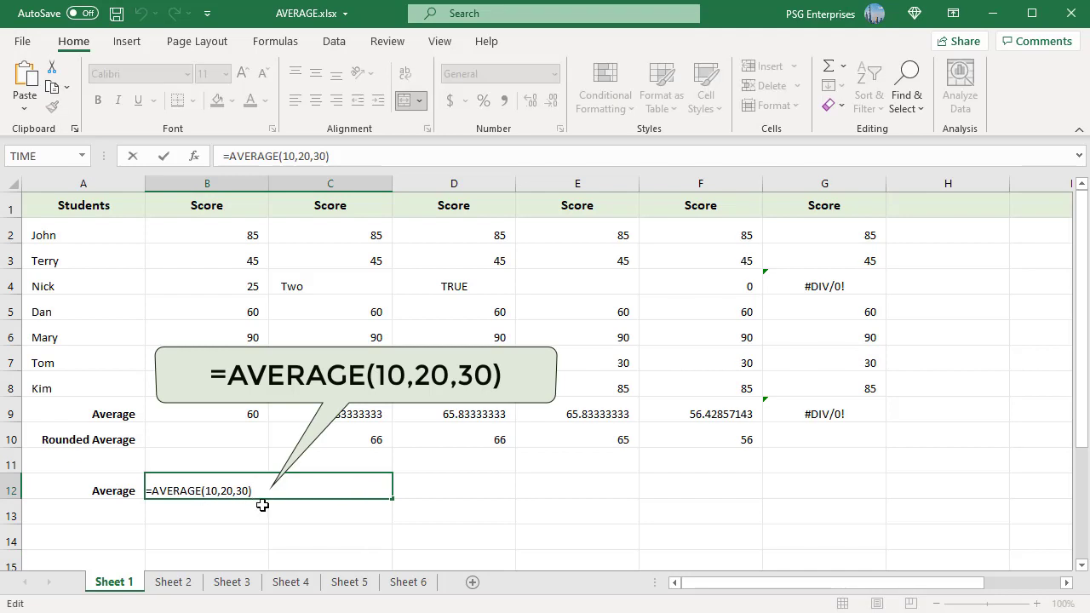
pyautogui.hotkey('ctrl', 'Return')
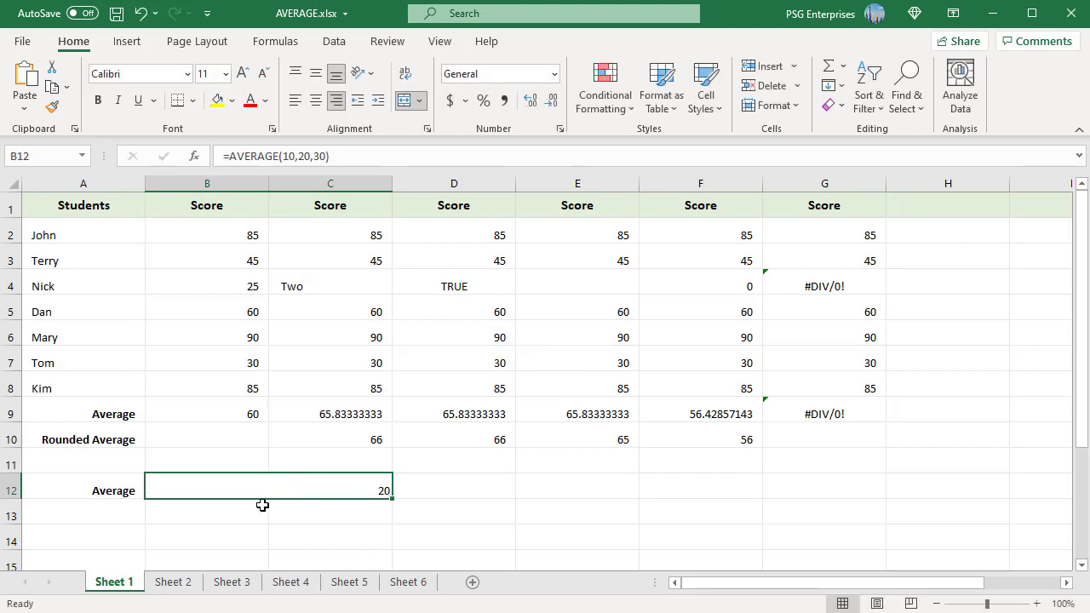
pyautogui.click(242, 417)
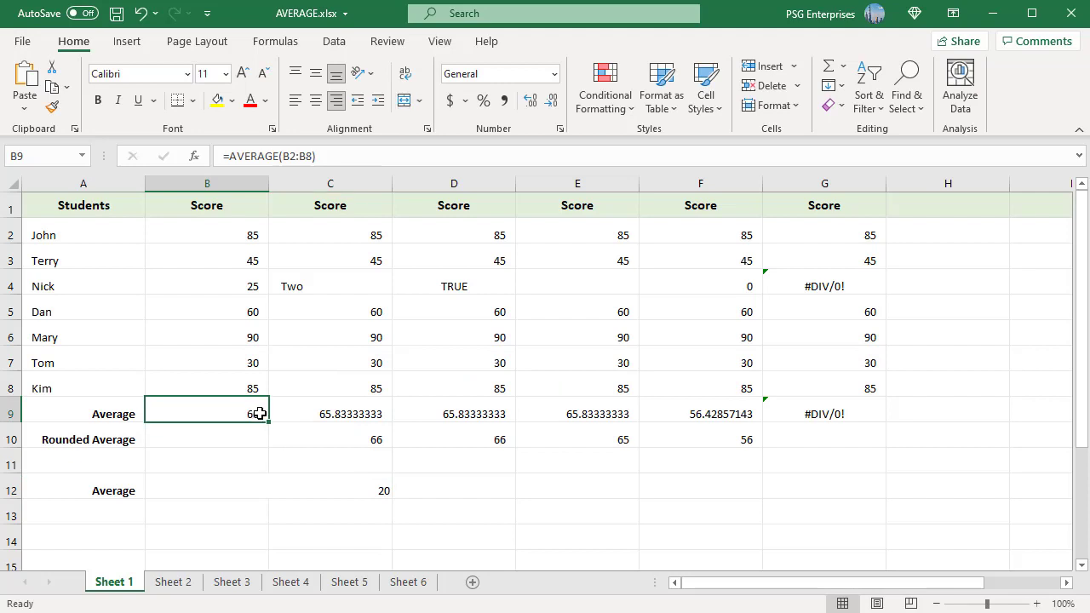
pyautogui.doubleClick(260, 414)
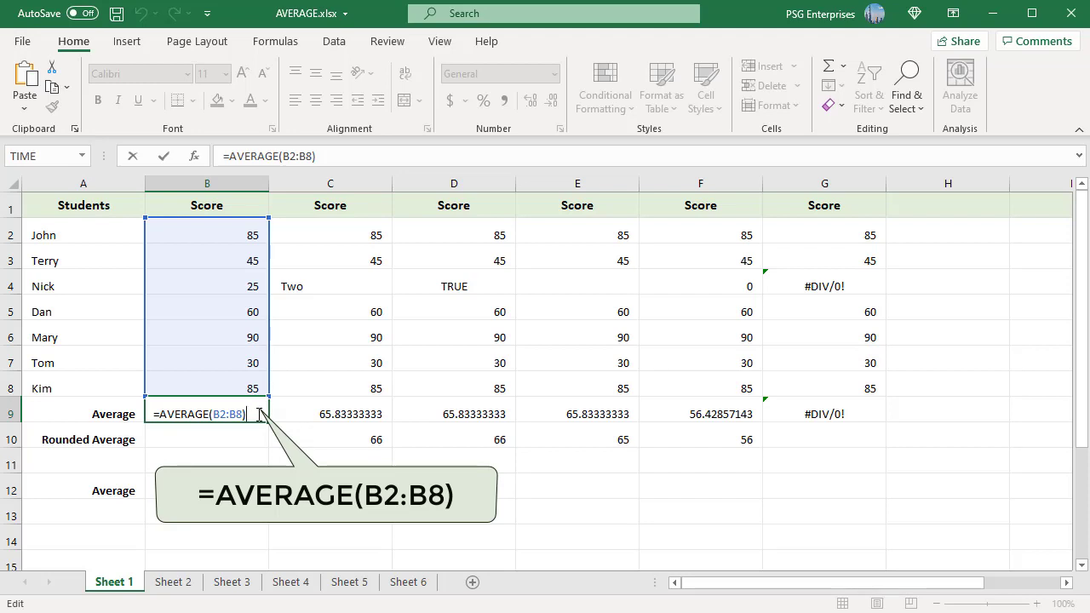
pyautogui.press('Escape')
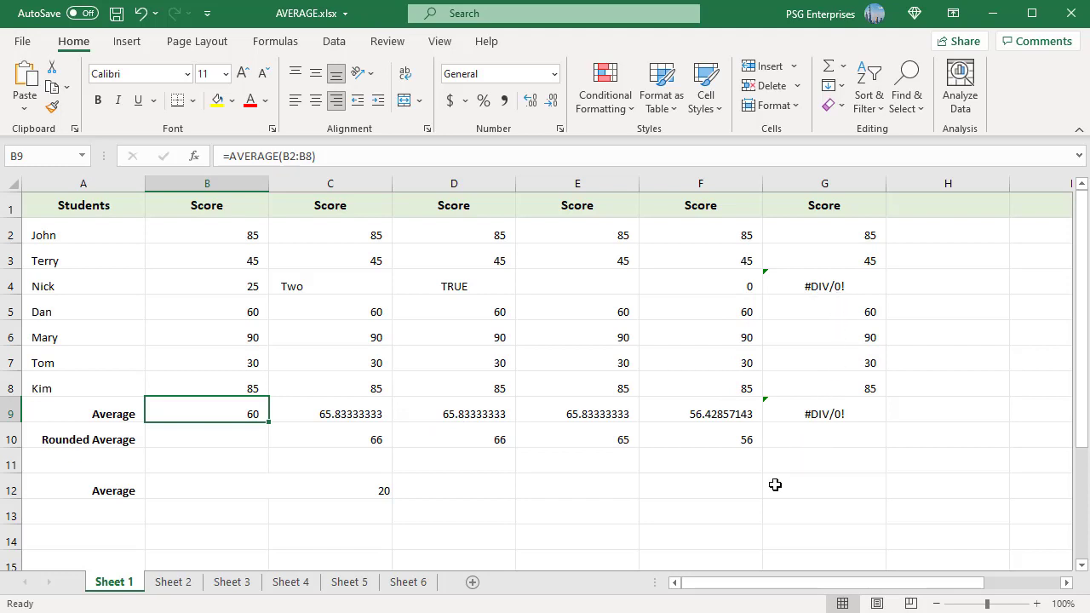
# - Inspect the Rounded Average formulas in cells C10, D10, E10 and F10 without changing them
pyautogui.click(363, 437)
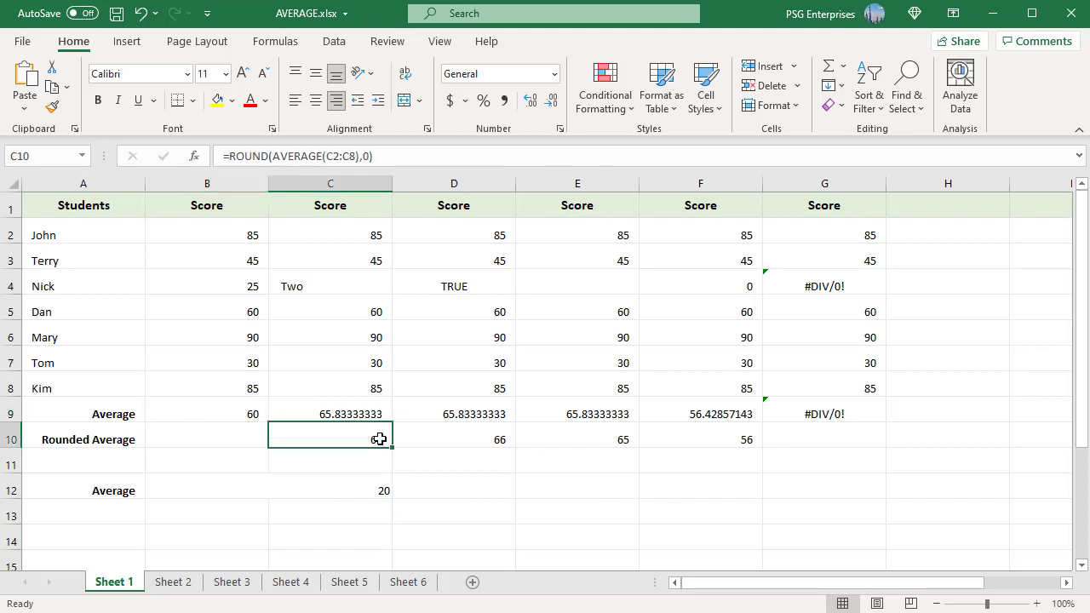
pyautogui.doubleClick(379, 439)
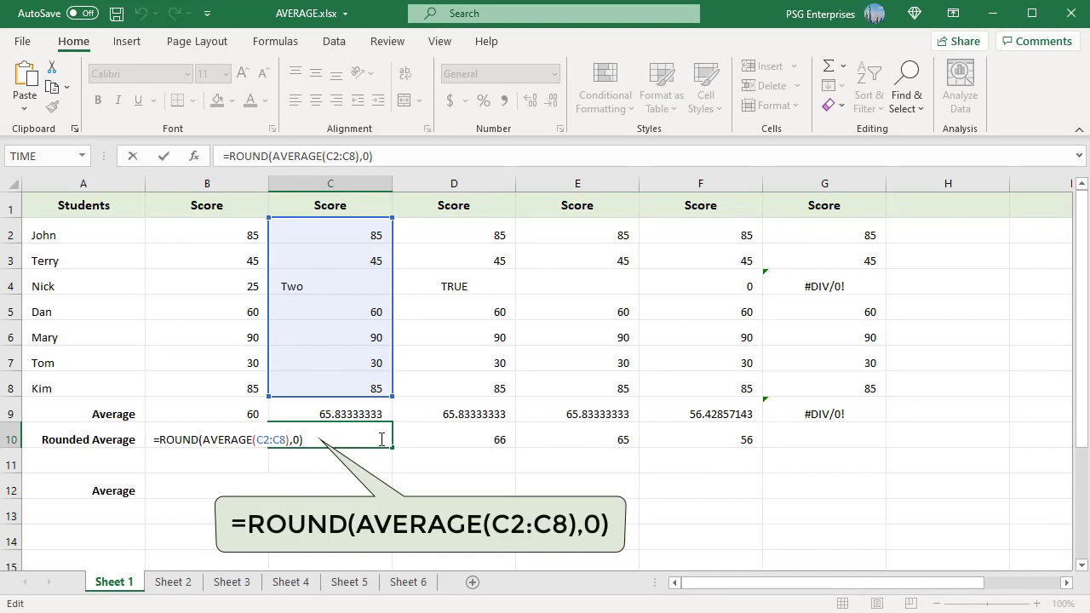
pyautogui.press('Escape')
pyautogui.click(499, 439)
pyautogui.doubleClick(499, 440)
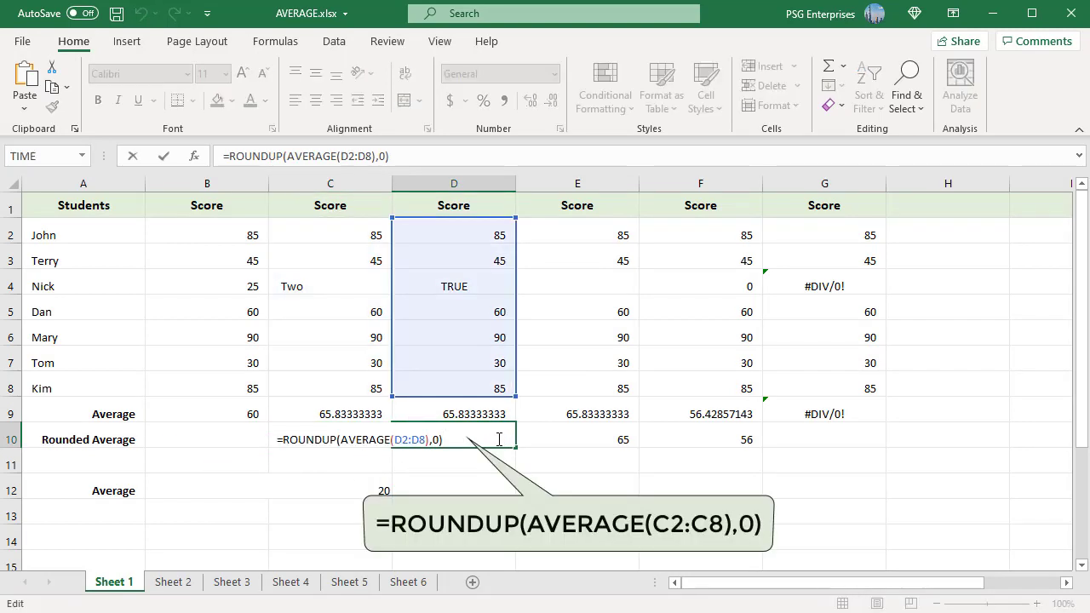
pyautogui.press('Escape')
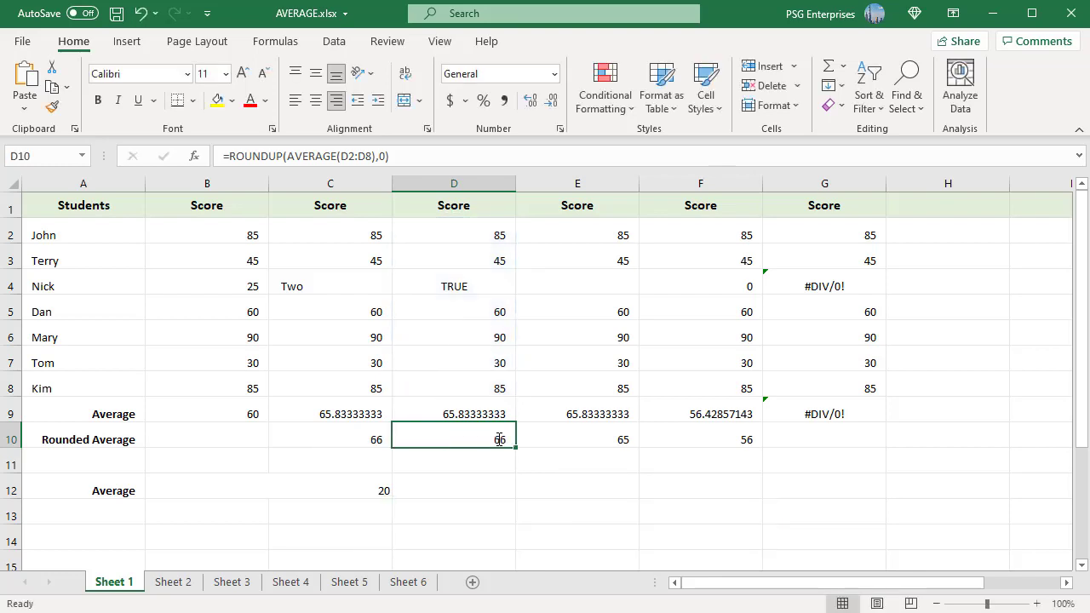
pyautogui.doubleClick(615, 436)
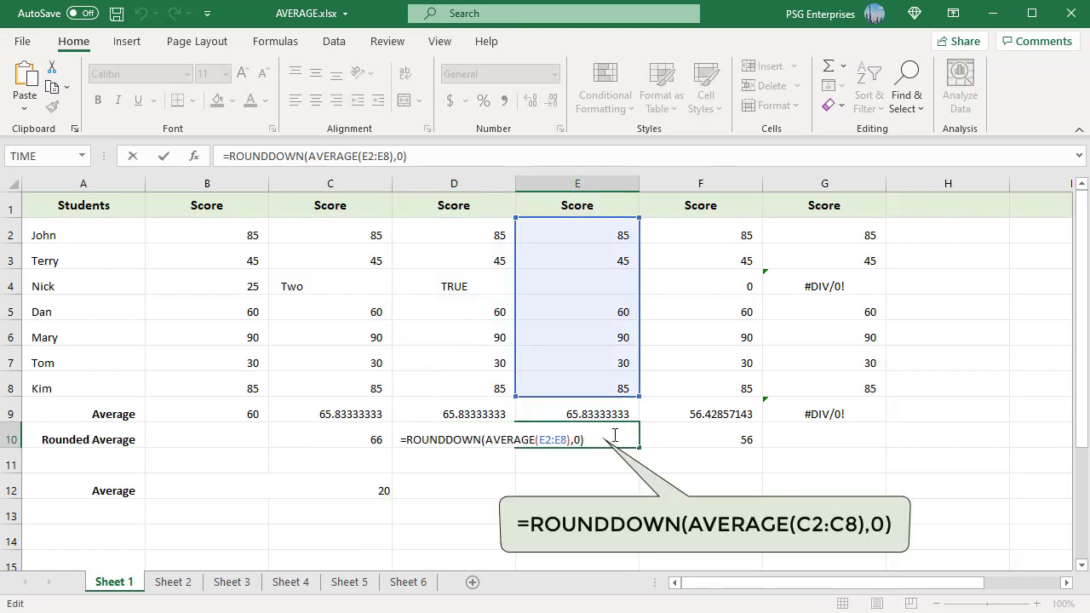
pyautogui.press('Escape')
pyautogui.doubleClick(739, 438)
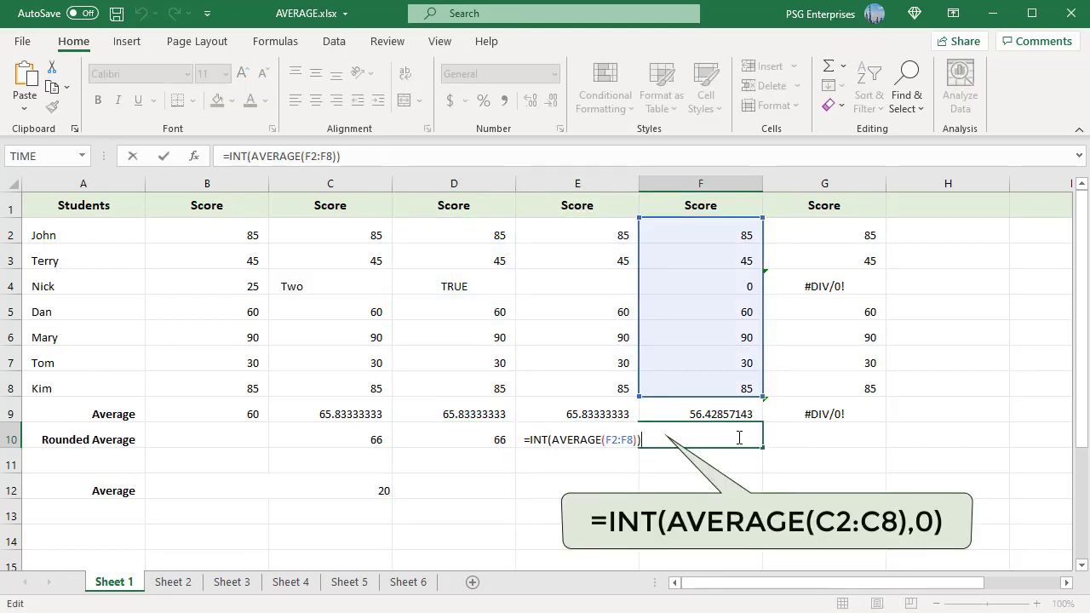
pyautogui.press('Escape')
# - Go to Sheet 2 and inspect the Average formulas in cells G2 and H2
pyautogui.hotkey('ctrl', 'pagedown')
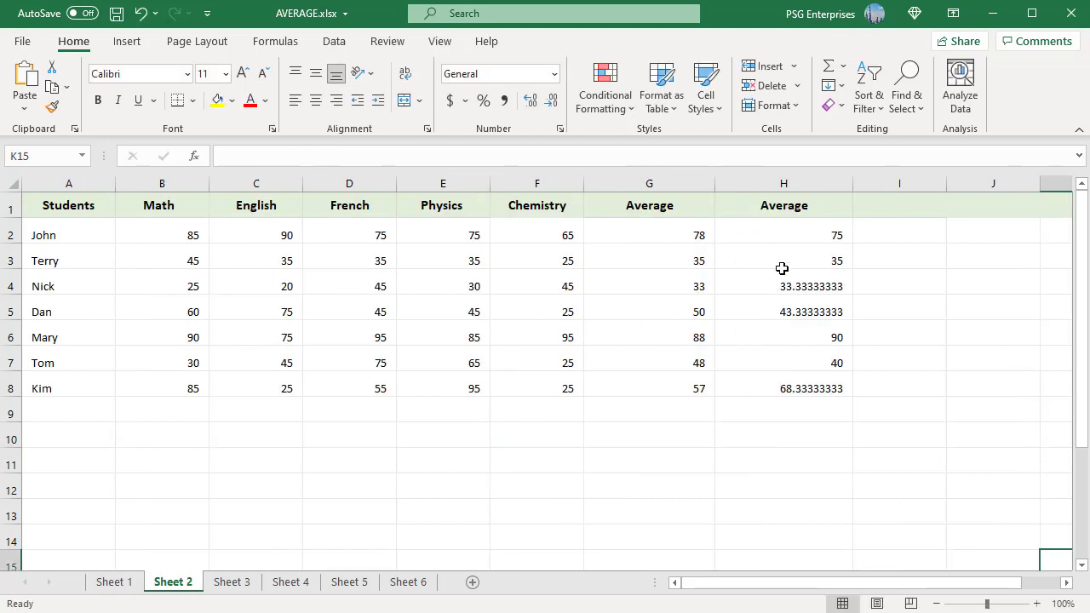
pyautogui.click(692, 232)
pyautogui.doubleClick(692, 232)
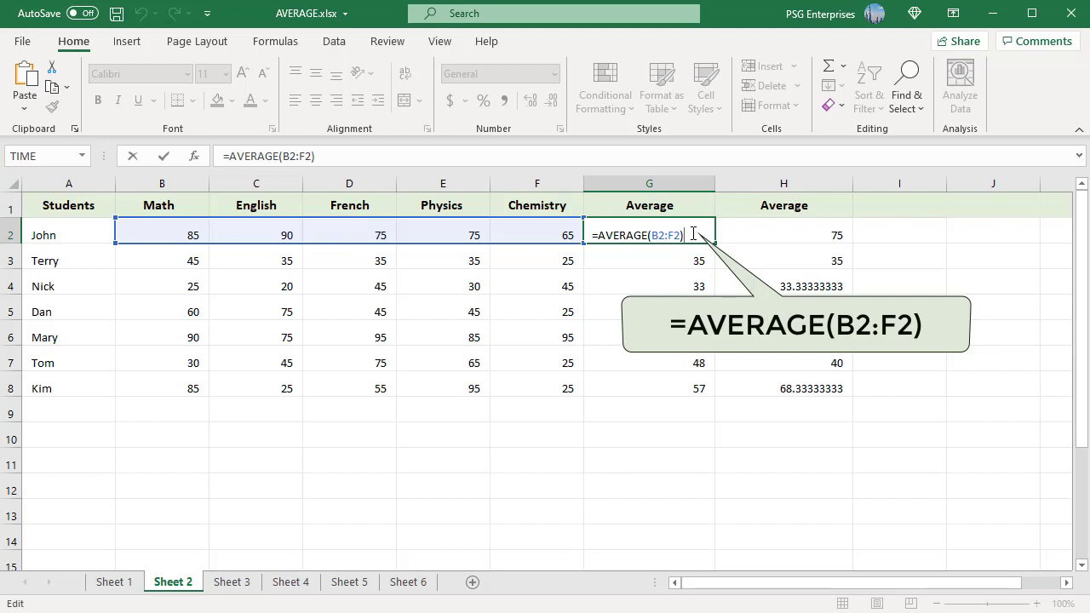
pyautogui.press('Escape')
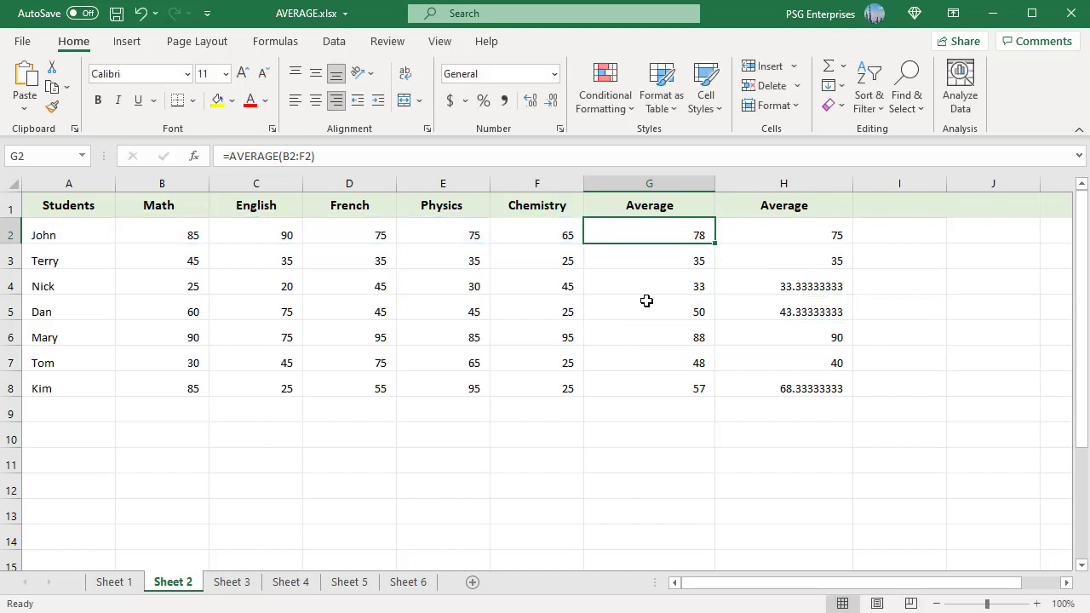
pyautogui.click(828, 236)
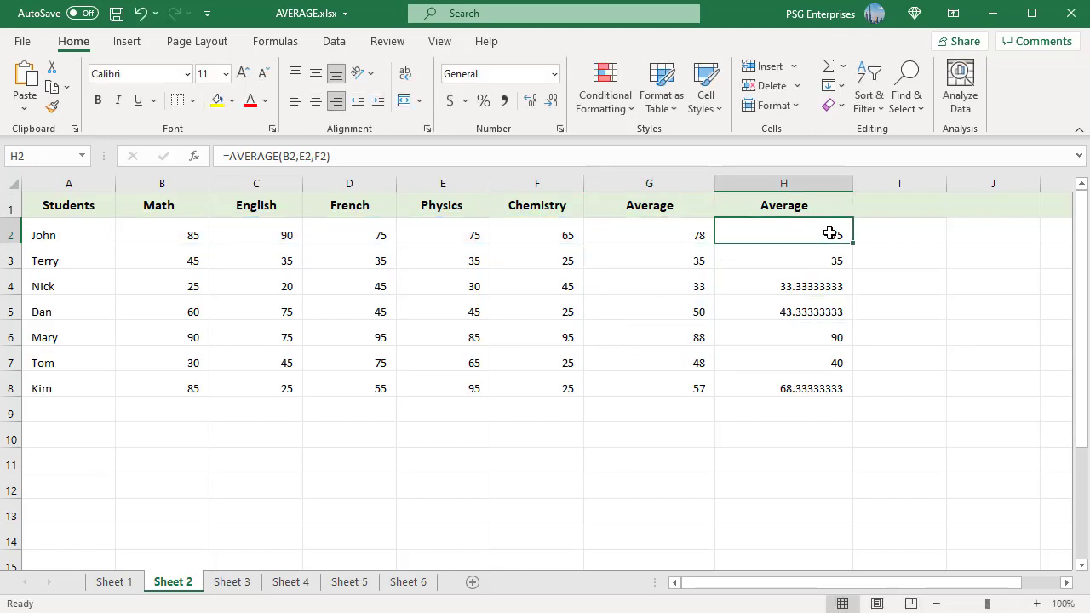
pyautogui.doubleClick(831, 234)
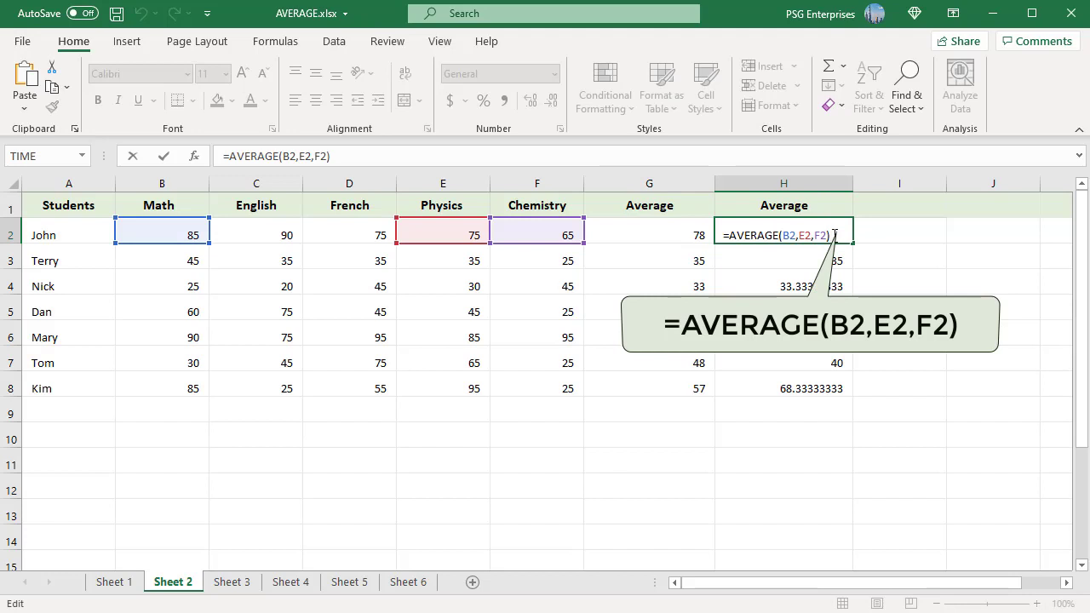
pyautogui.press('Escape')
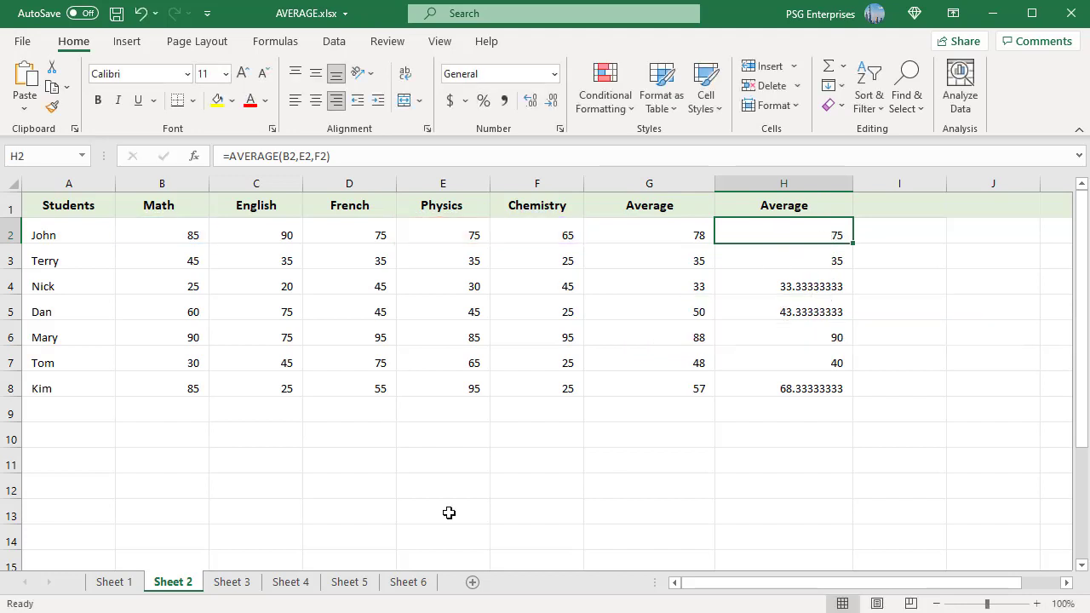
# - Go to Sheet 3 and inspect the Average formula in cell G5
pyautogui.click(245, 588)
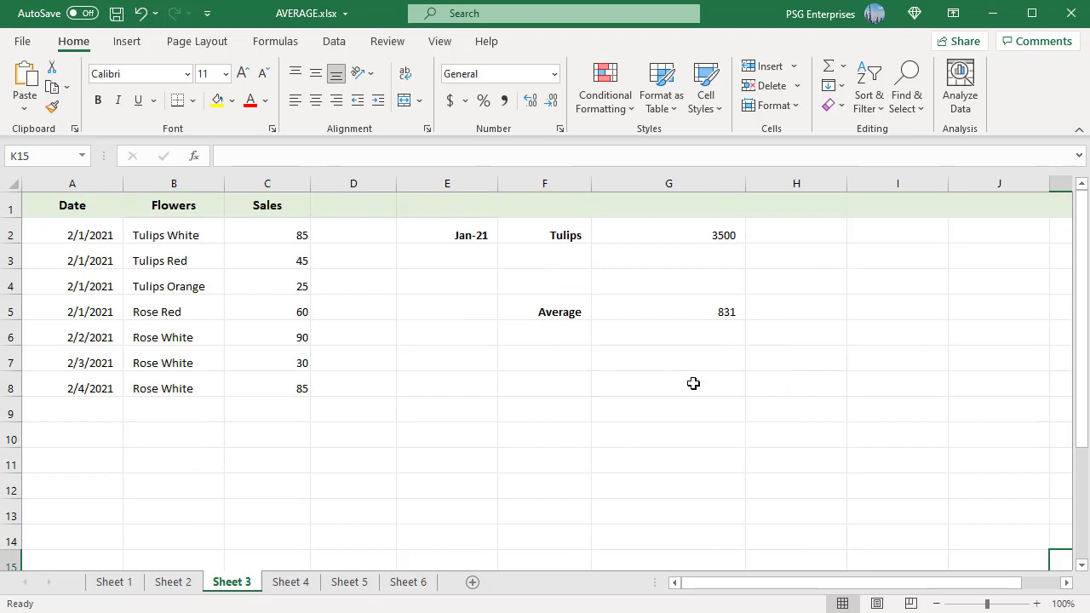
pyautogui.doubleClick(730, 313)
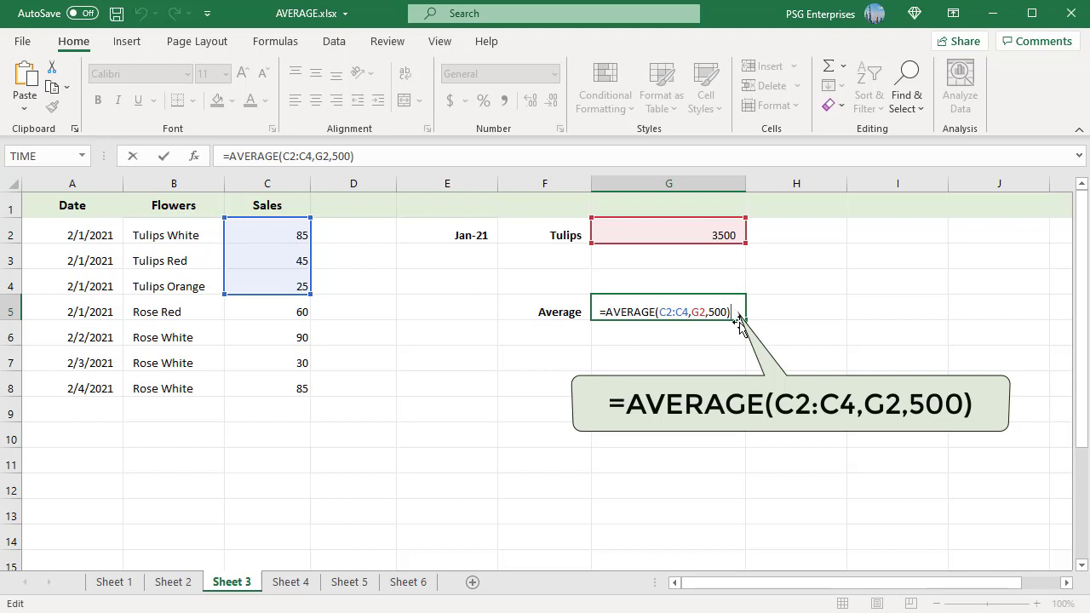
pyautogui.hotkey('ctrl', 'Return')
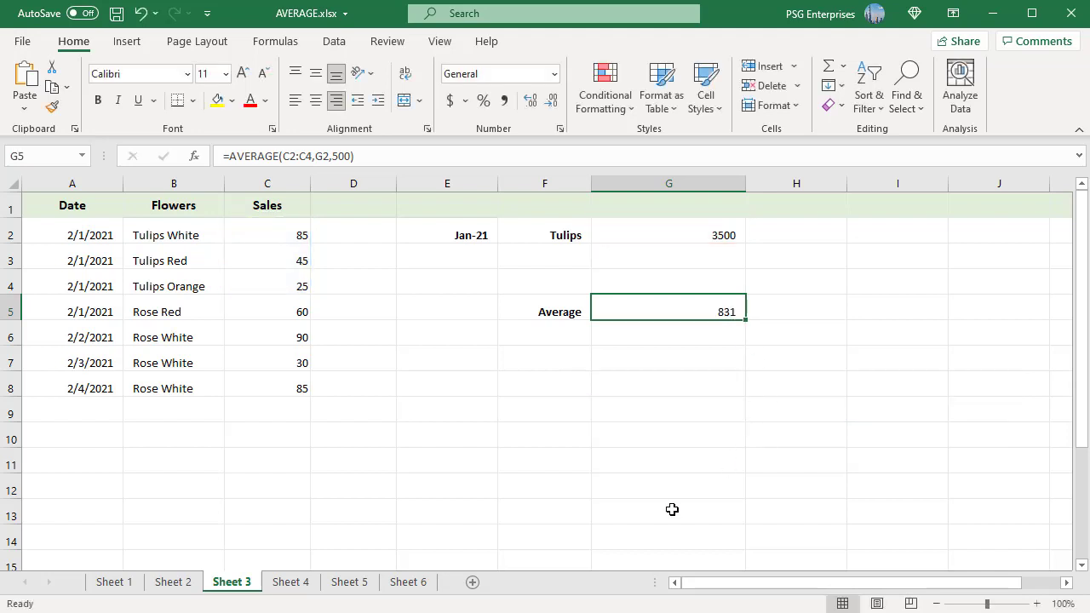
# - Go to Sheet 4 and inspect the percentage average formulas in cells E2, E3 and E4
pyautogui.click(284, 586)
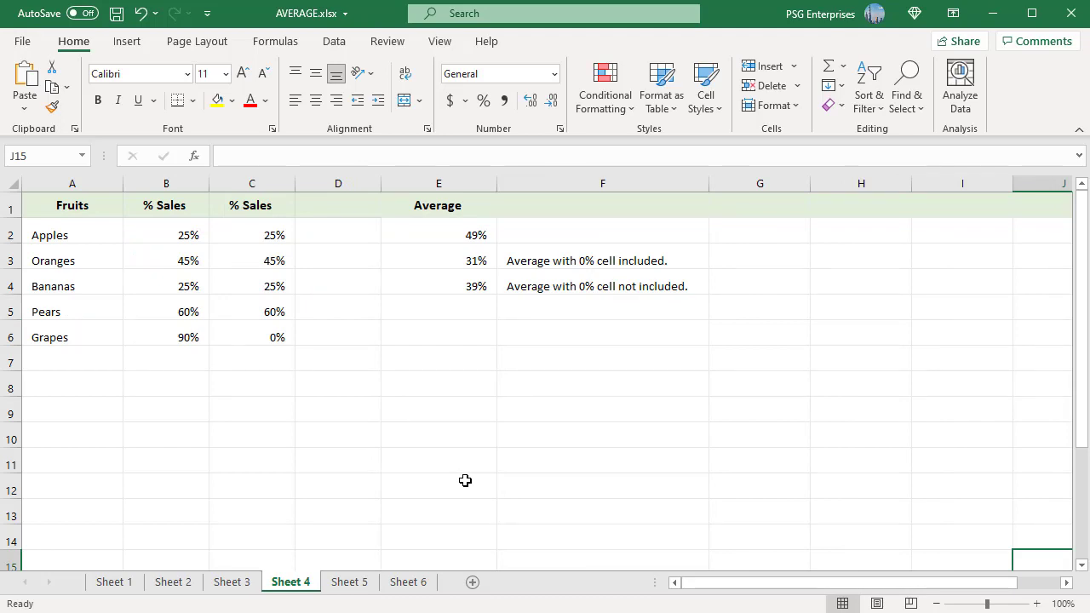
pyautogui.doubleClick(491, 235)
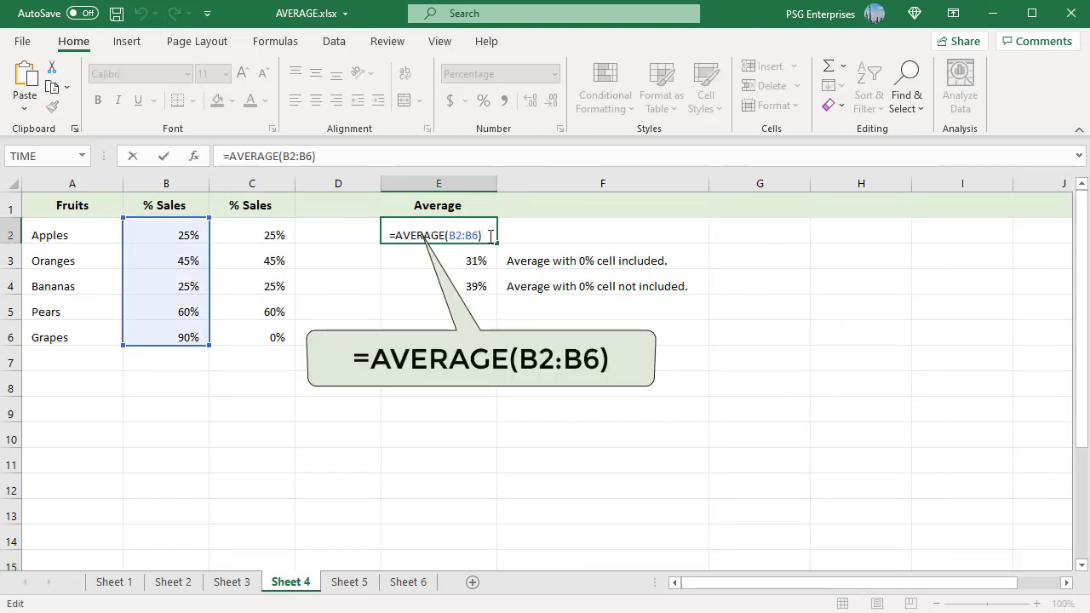
pyautogui.press('Escape')
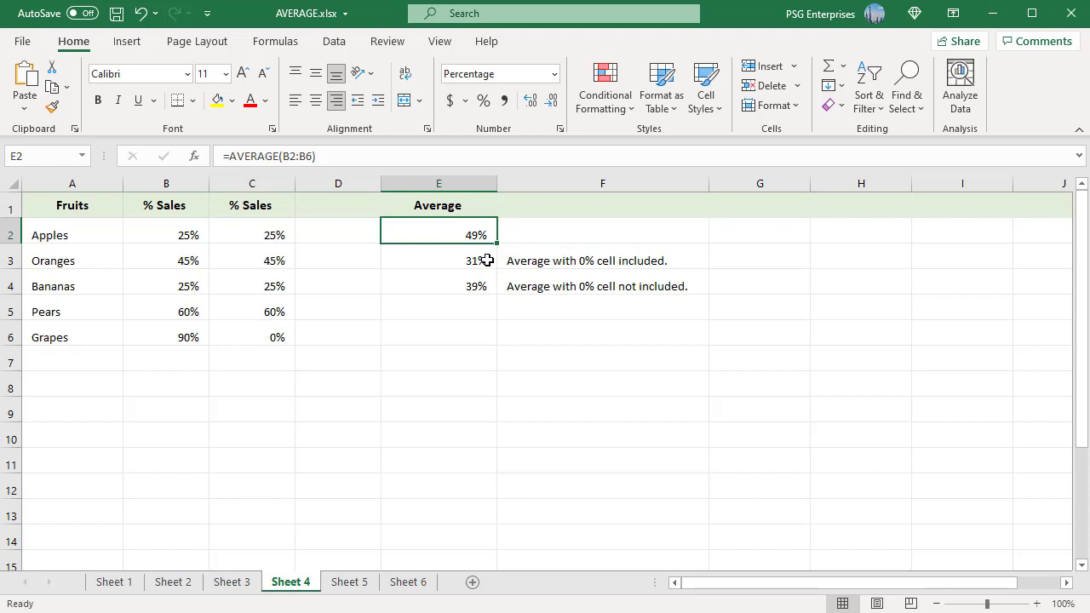
pyautogui.click(487, 261)
pyautogui.doubleClick(487, 260)
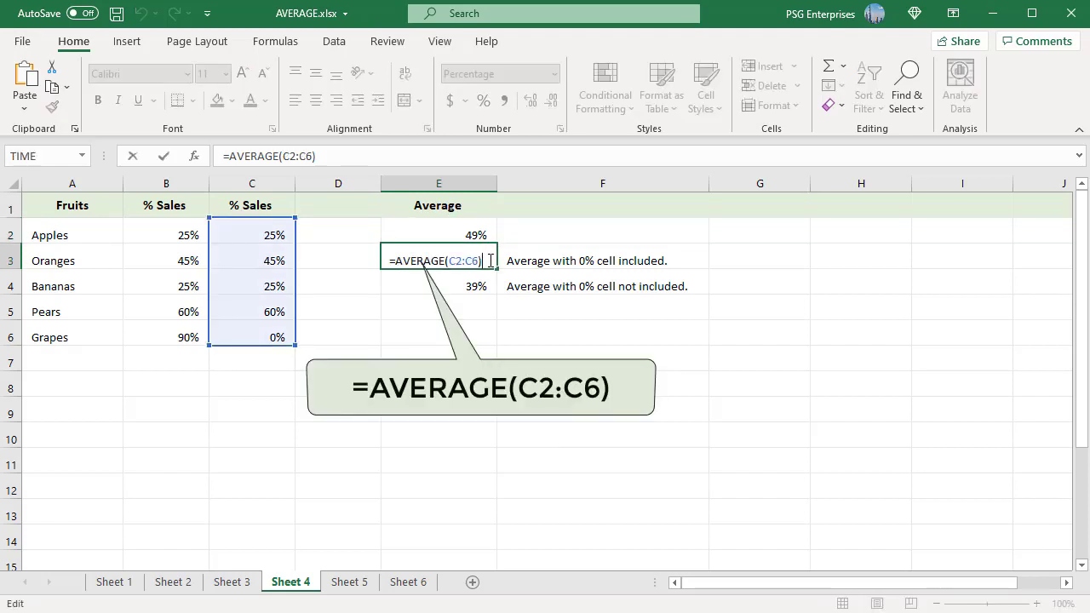
pyautogui.press('Escape')
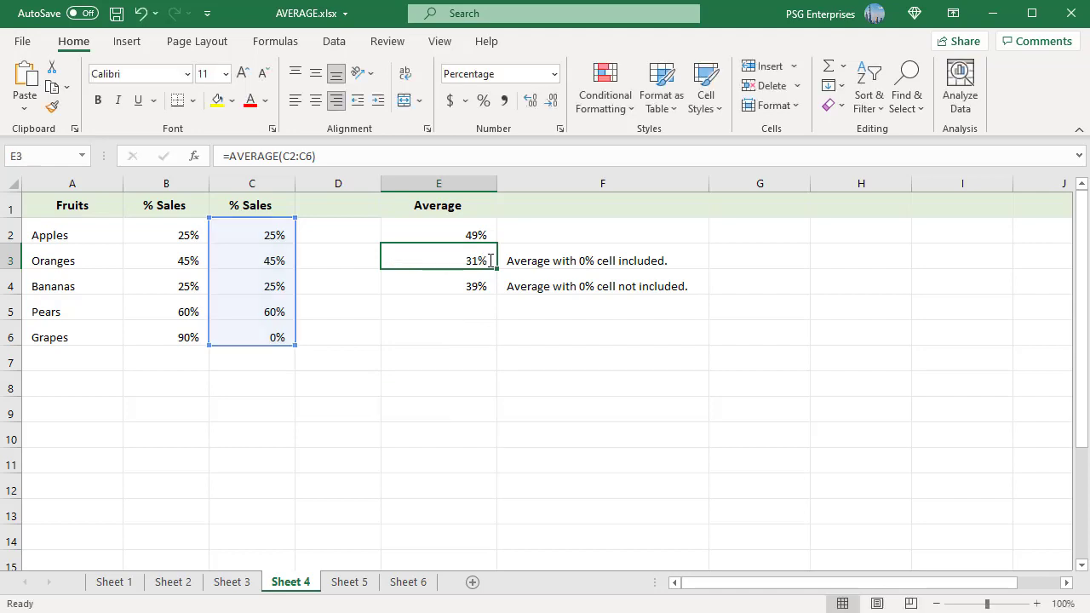
pyautogui.click(487, 282)
pyautogui.doubleClick(487, 281)
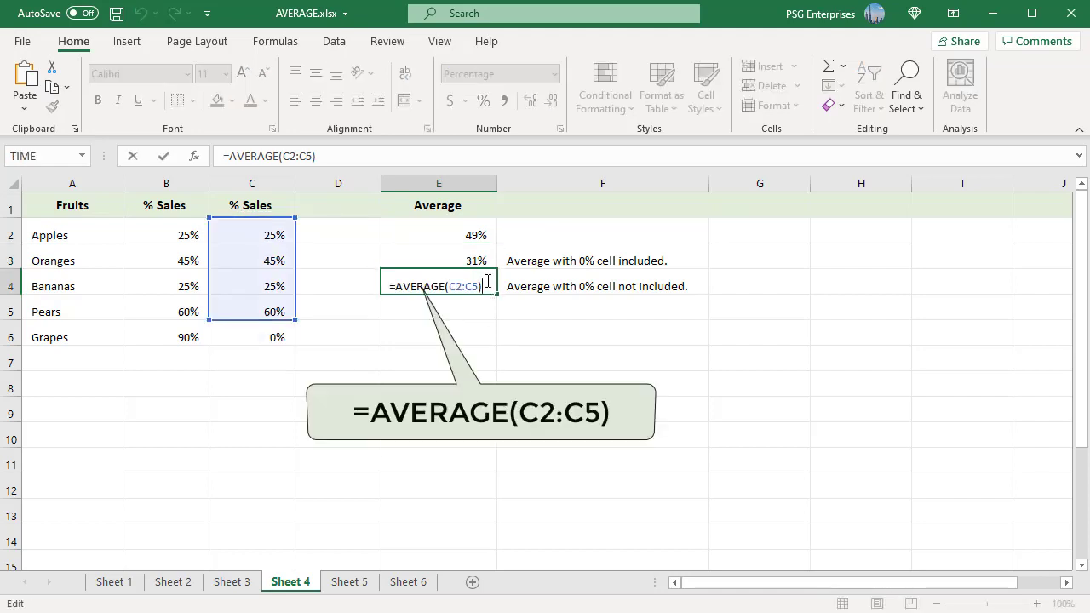
pyautogui.press('Escape')
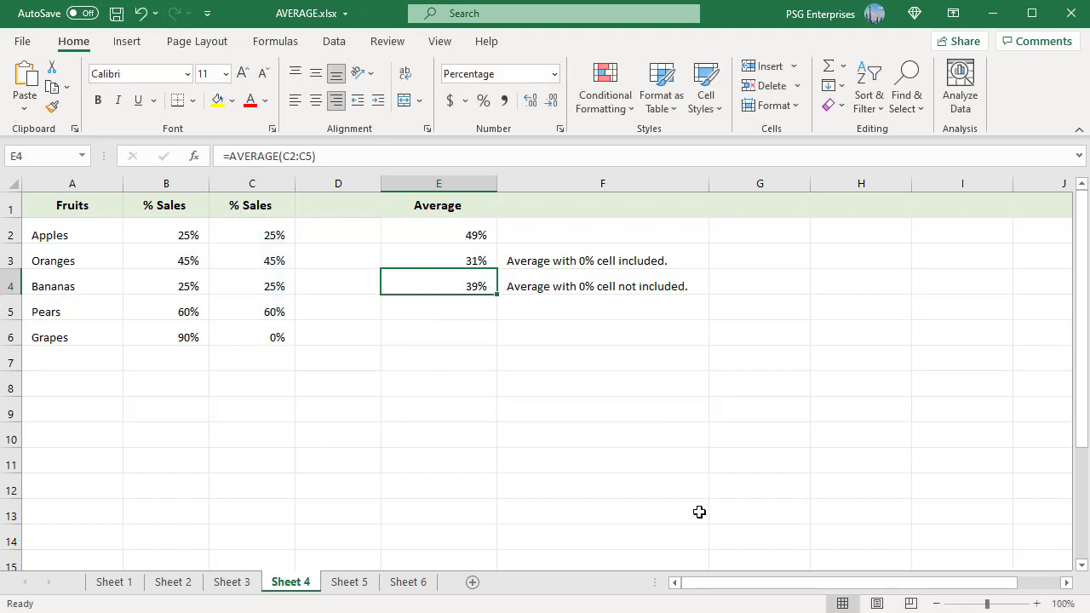
# - Go to Sheet 5 and inspect the Average Time formula in cell D2
pyautogui.click(348, 582)
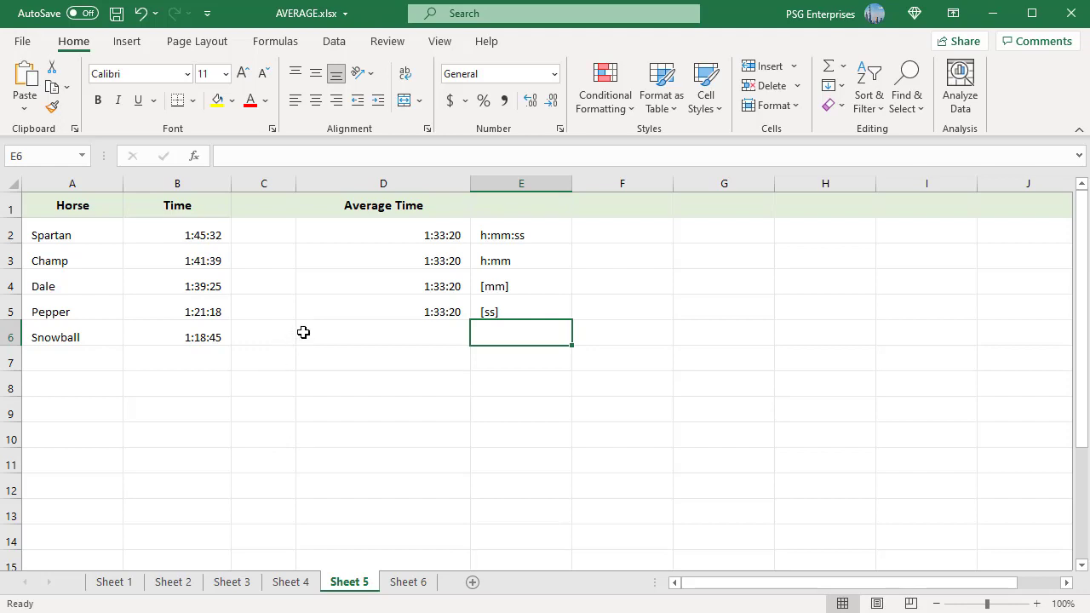
pyautogui.click(444, 231)
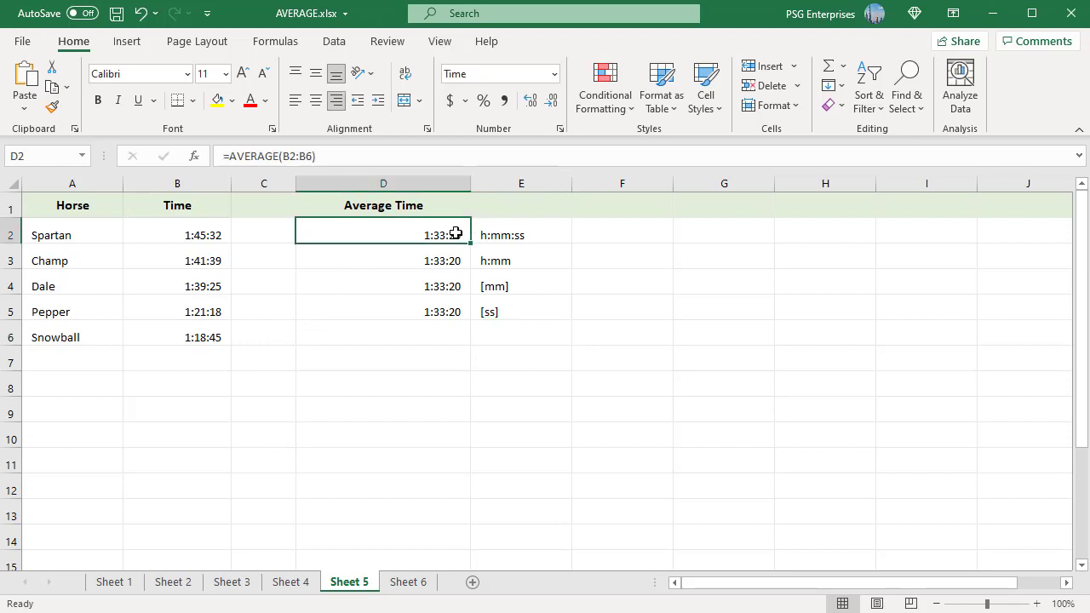
pyautogui.doubleClick(459, 234)
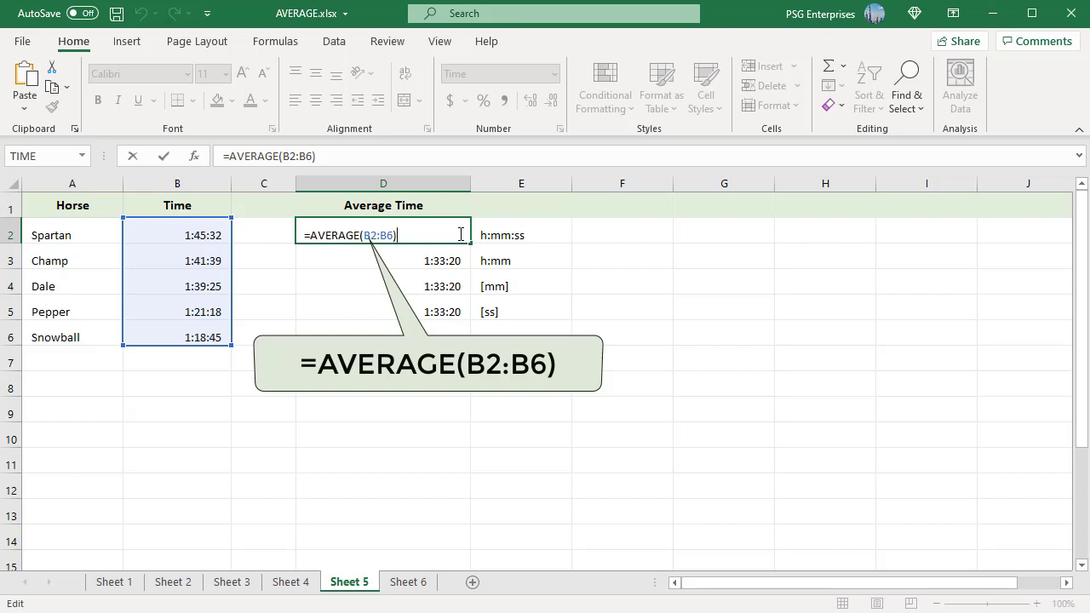
pyautogui.press('Escape')
# - Format the average time in cell D3 with the Time category's 13:30 type
pyautogui.press('Down')
pyautogui.click(559, 129)
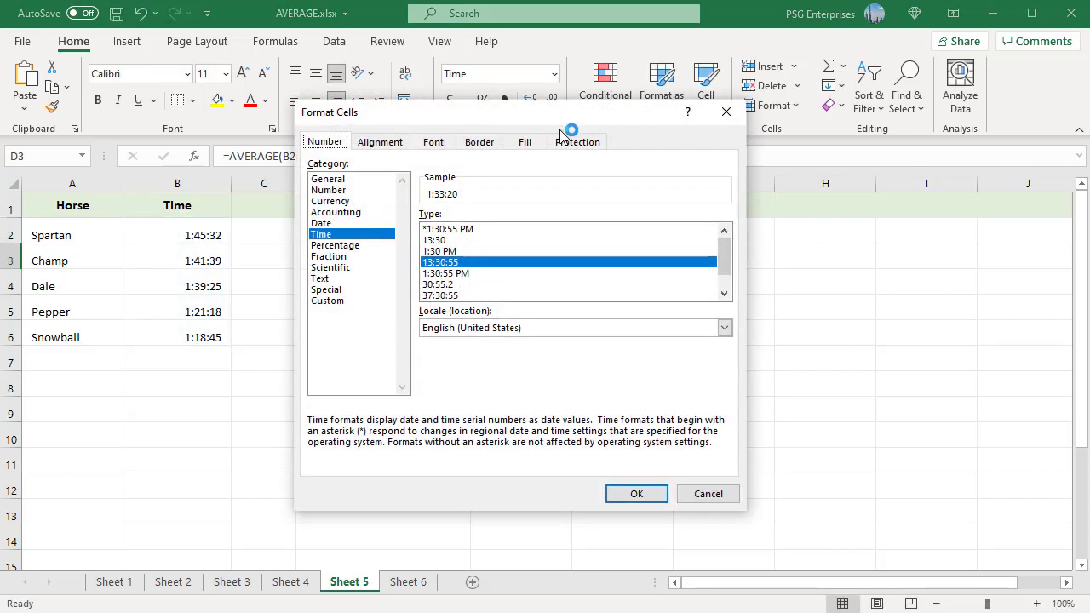
pyautogui.click(327, 239)
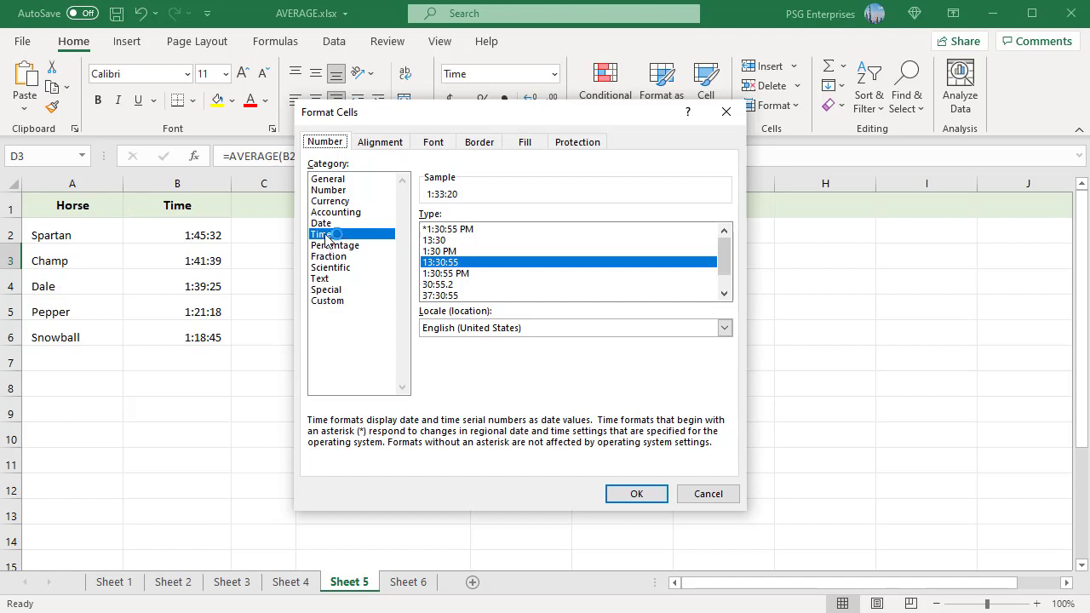
pyautogui.click(445, 241)
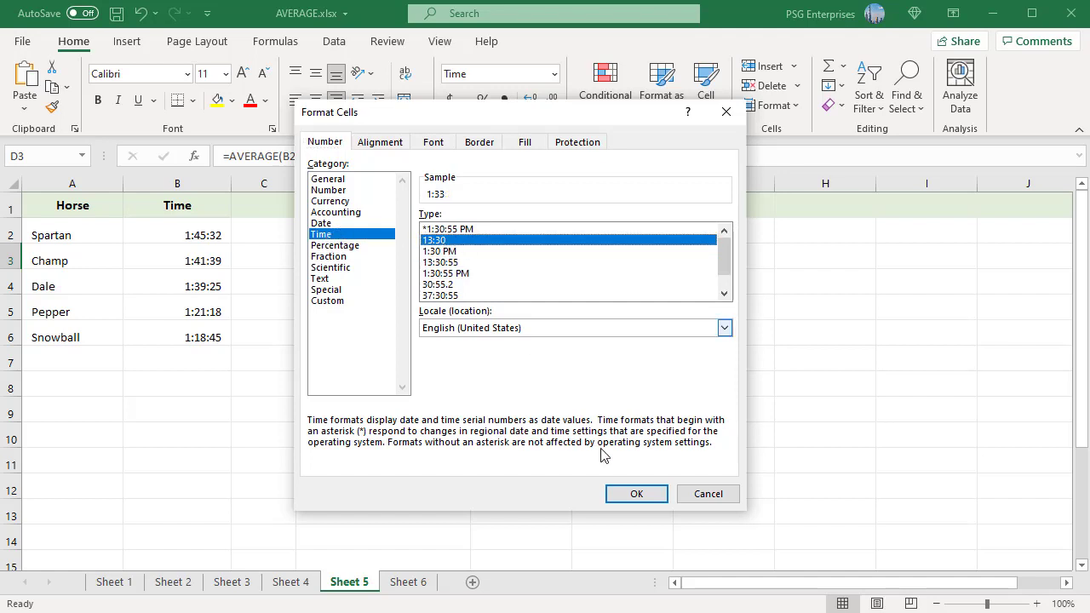
pyautogui.click(630, 494)
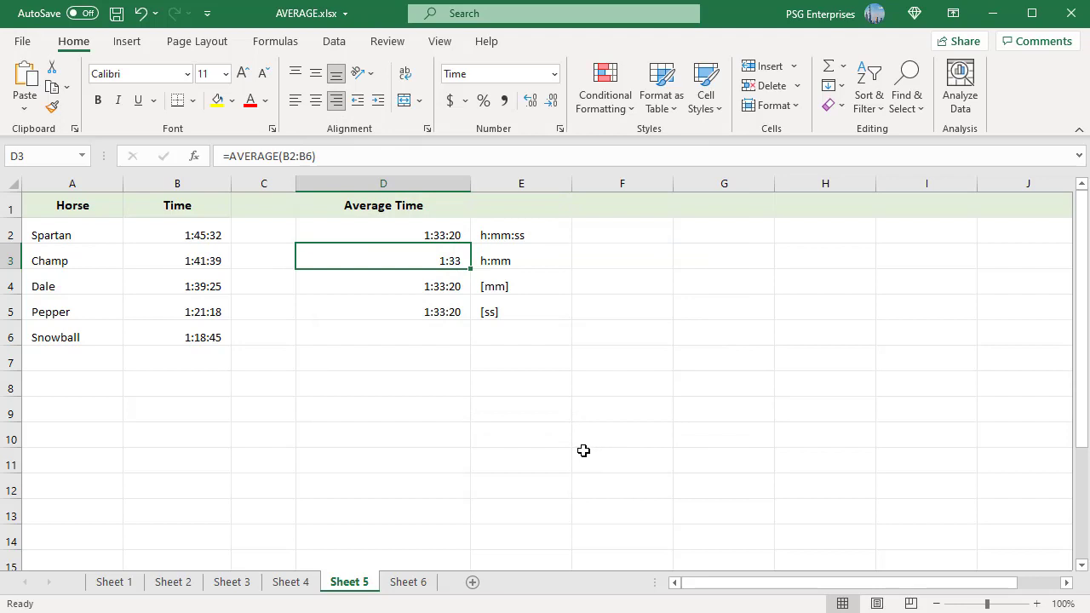
# - Format the average time in cell D4 with the custom number format [mm]
pyautogui.click(445, 285)
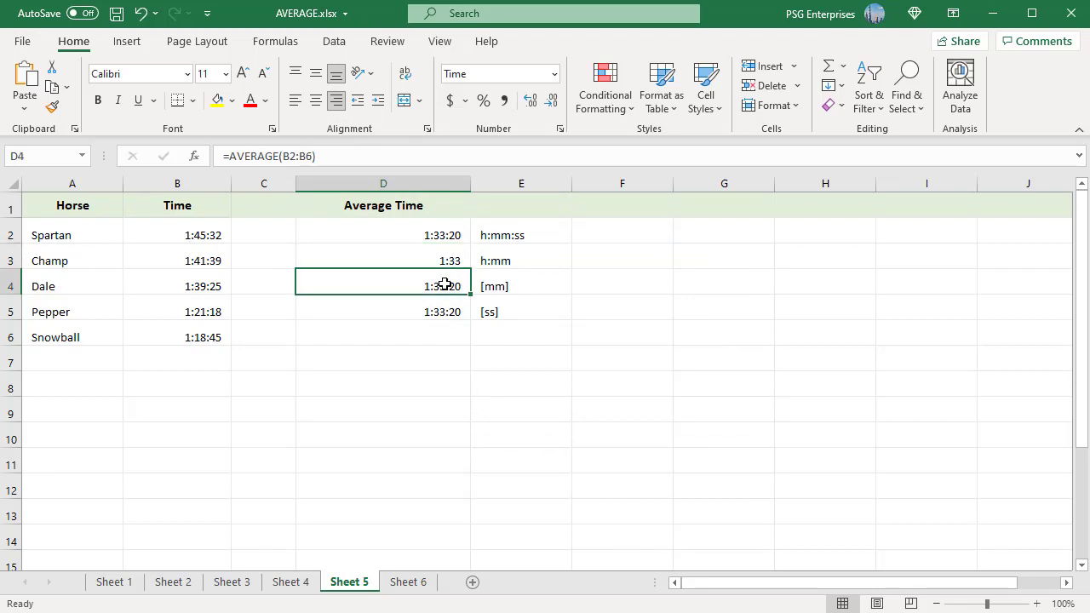
pyautogui.click(560, 129)
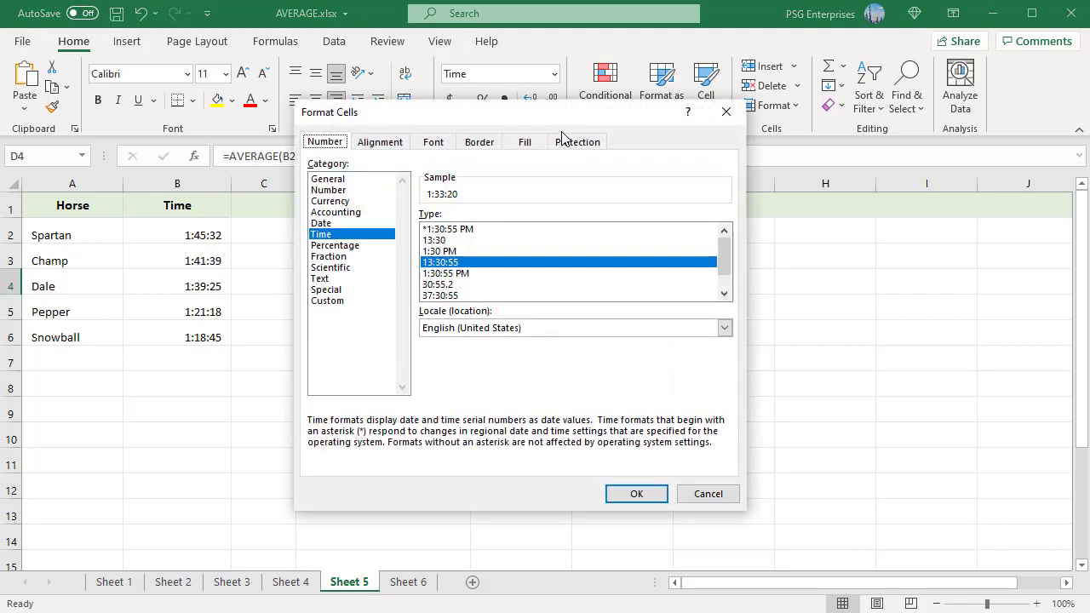
pyautogui.click(338, 301)
pyautogui.moveTo(477, 232); pyautogui.dragTo(402, 231)
pyautogui.write('[mm]')
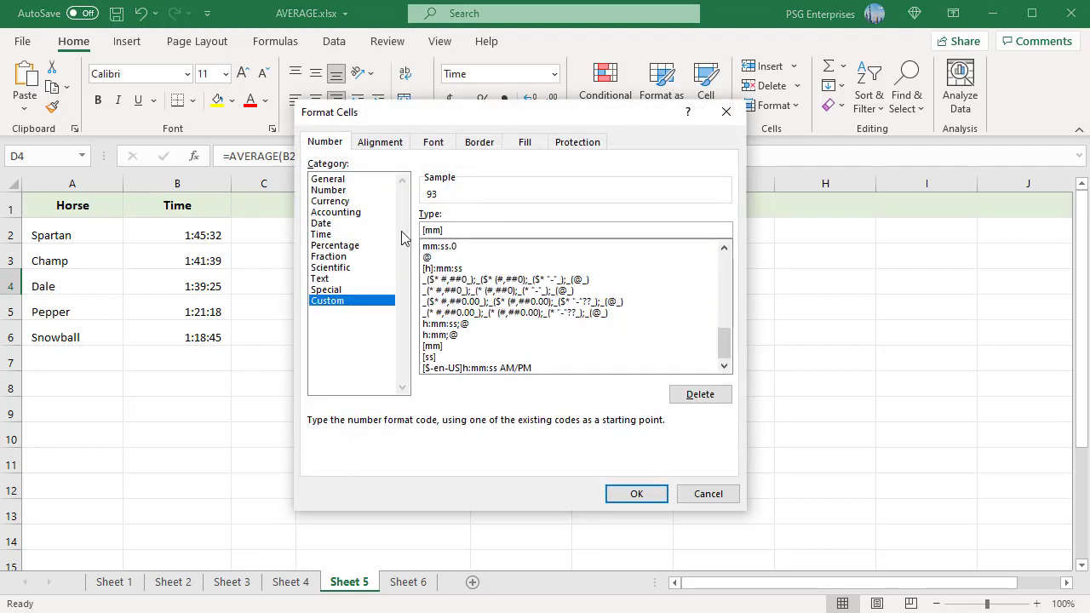
pyautogui.click(636, 496)
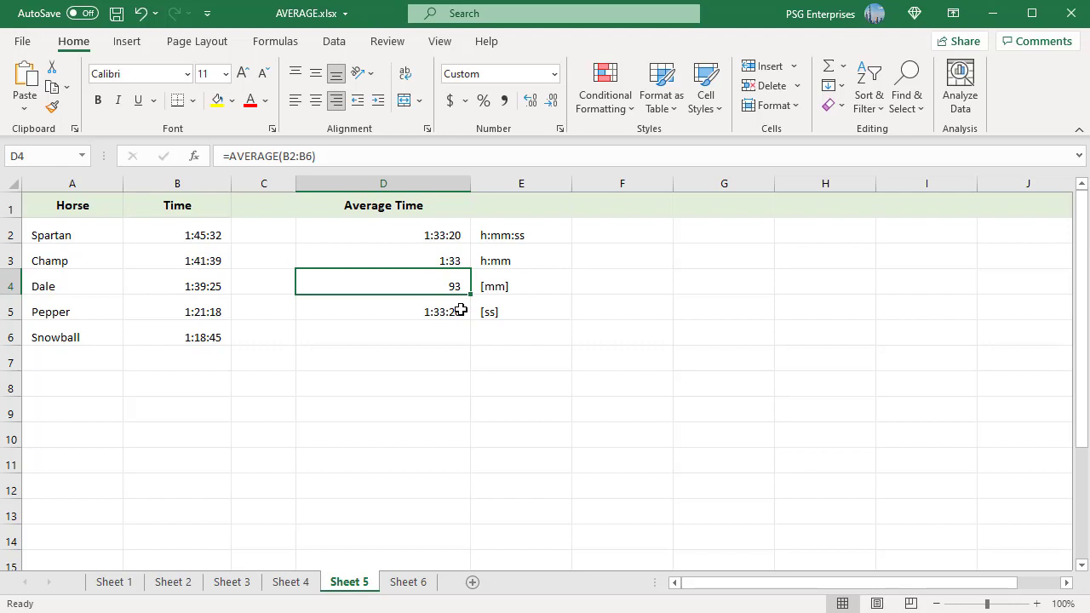
# - Format the average time in cell D5 with the custom number format [ss]
pyautogui.click(461, 311)
pyautogui.click(559, 129)
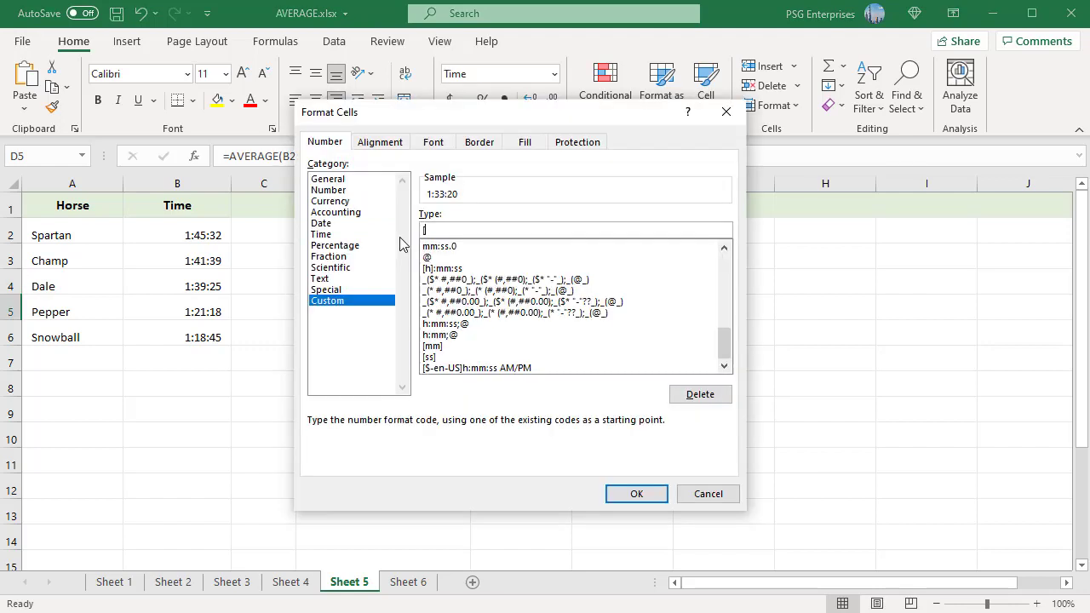
pyautogui.write('[ss]')
pyautogui.click(634, 494)
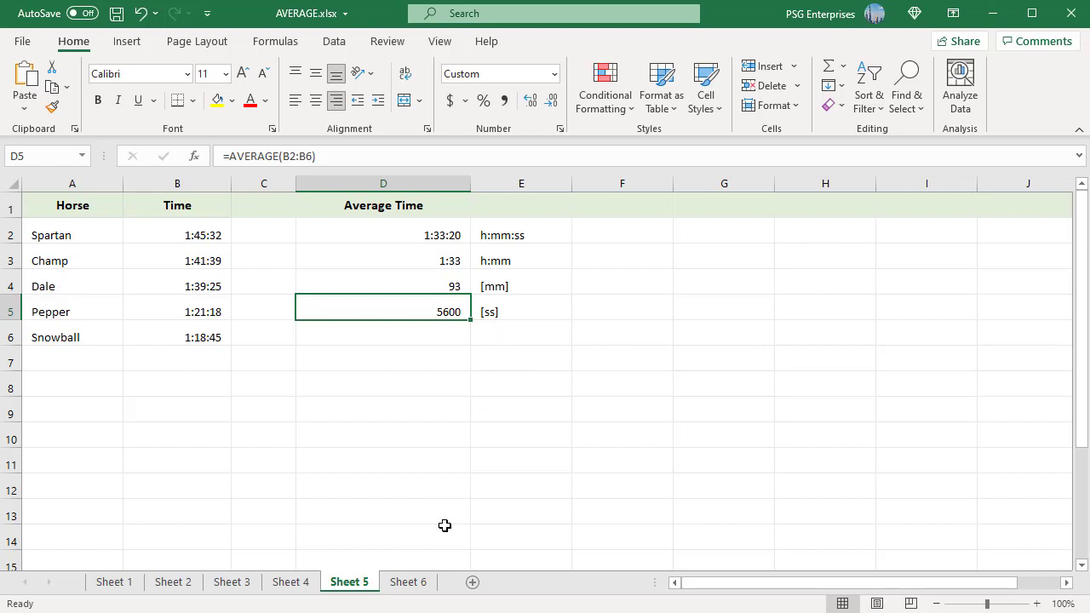
# - On Sheet 6, enter the empty-string formula ="" in cell B4 and inspect the logical value in cell B5
pyautogui.click(417, 584)
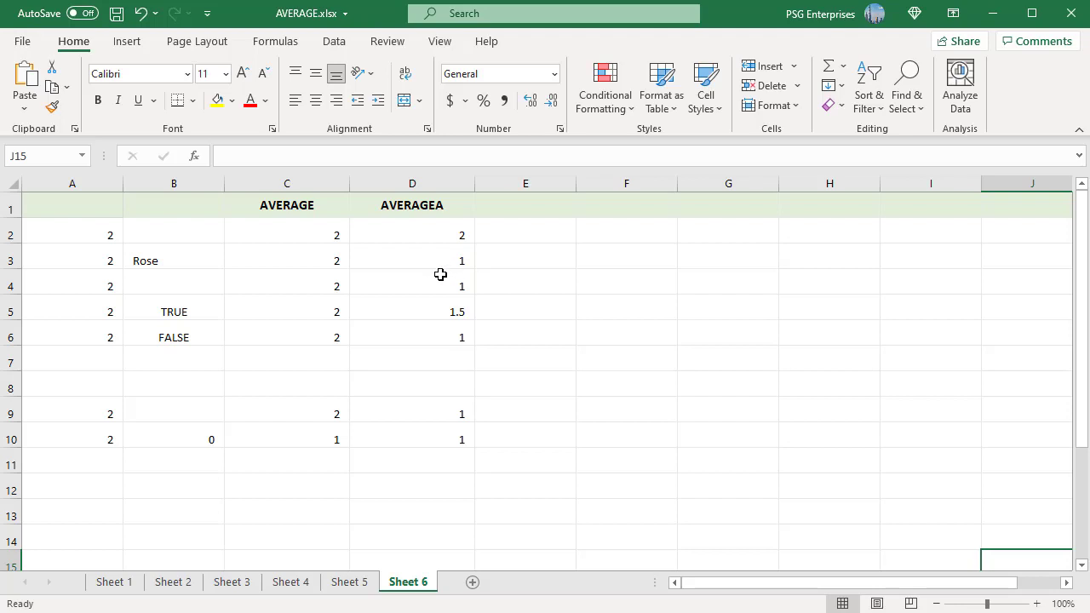
pyautogui.click(196, 282)
pyautogui.write('=""')
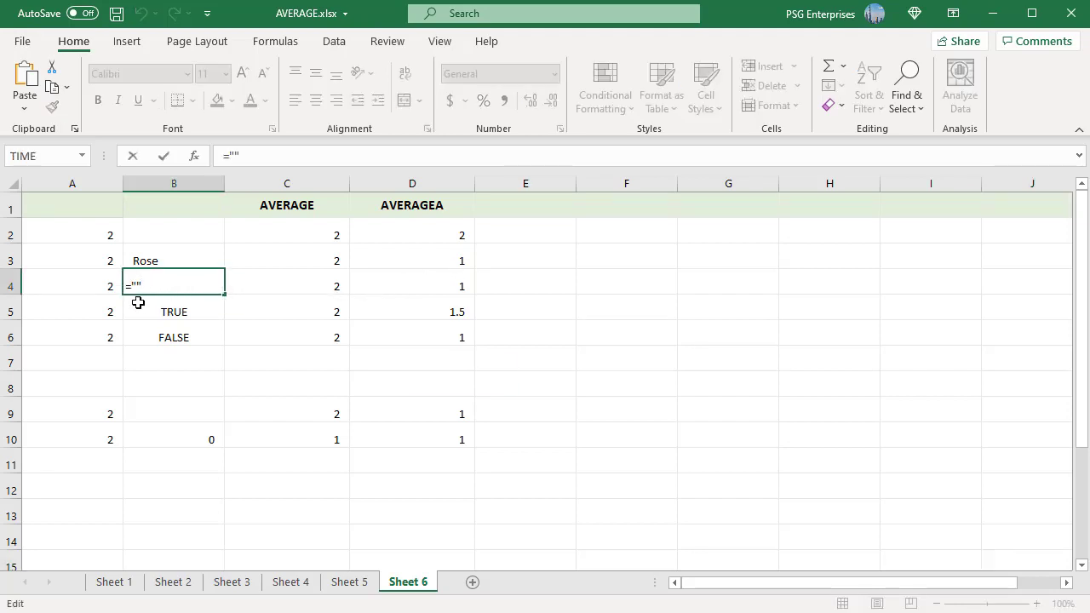
pyautogui.hotkey('ctrl', 'Return')
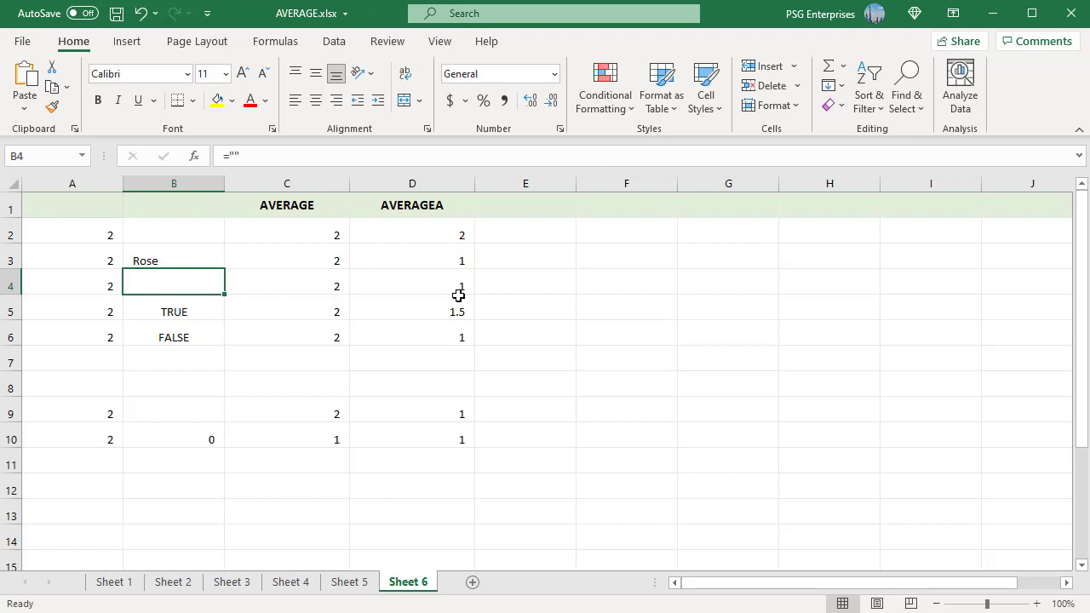
pyautogui.click(201, 315)
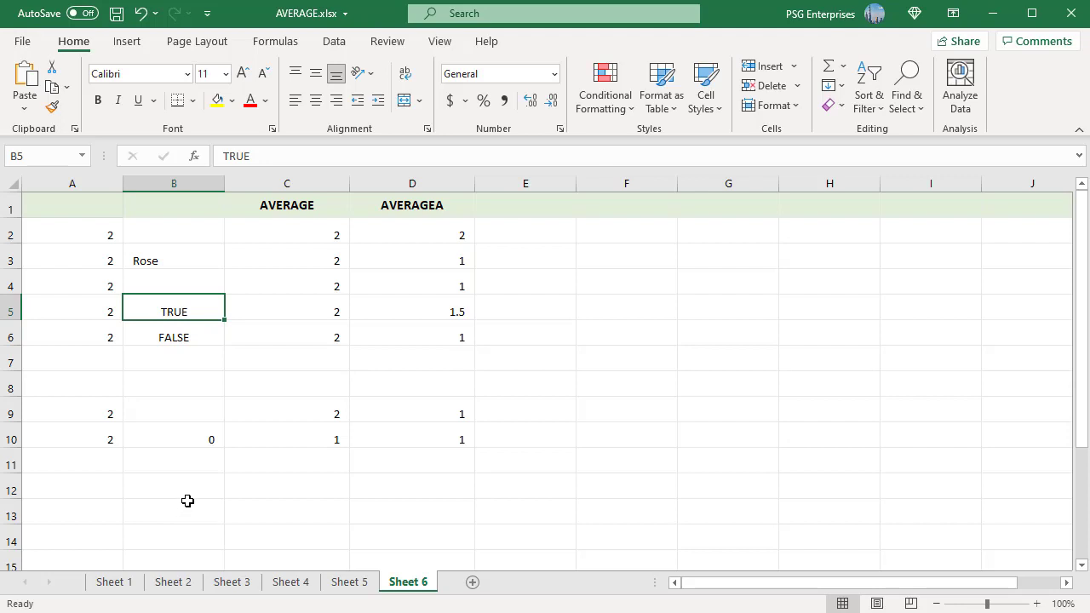
# - Turn off showing a zero in cells that have zero value for Sheet 6 in the advanced Excel options
pyautogui.click(22, 42)
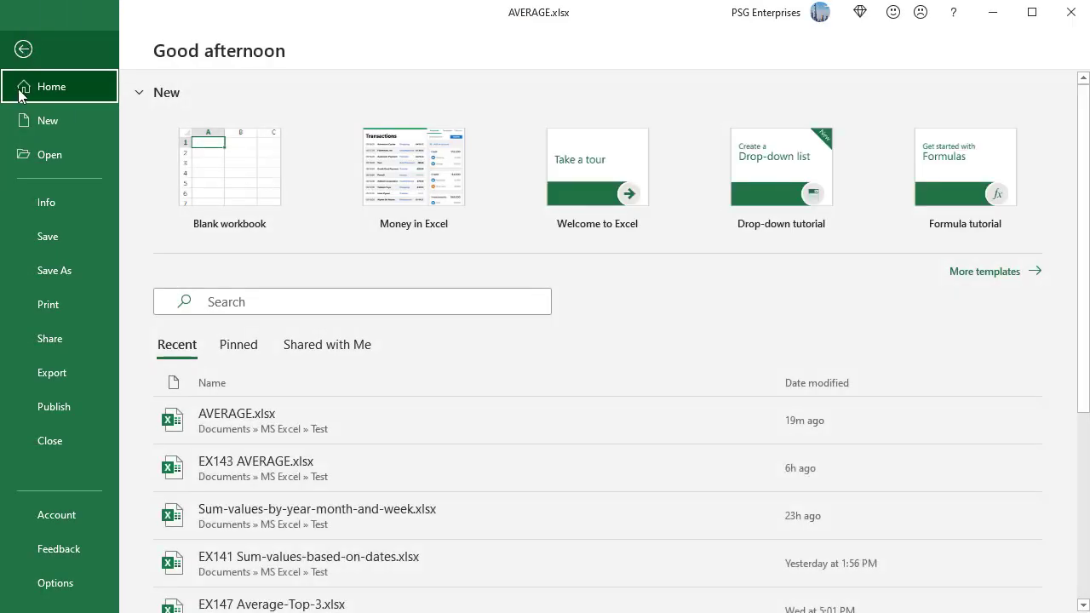
pyautogui.click(75, 586)
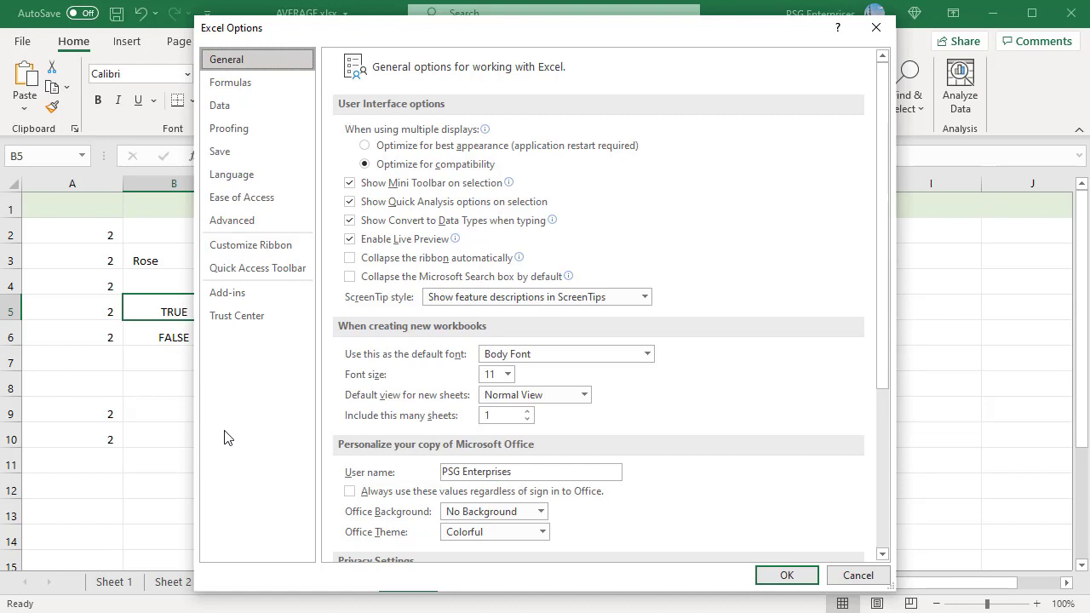
pyautogui.click(238, 224)
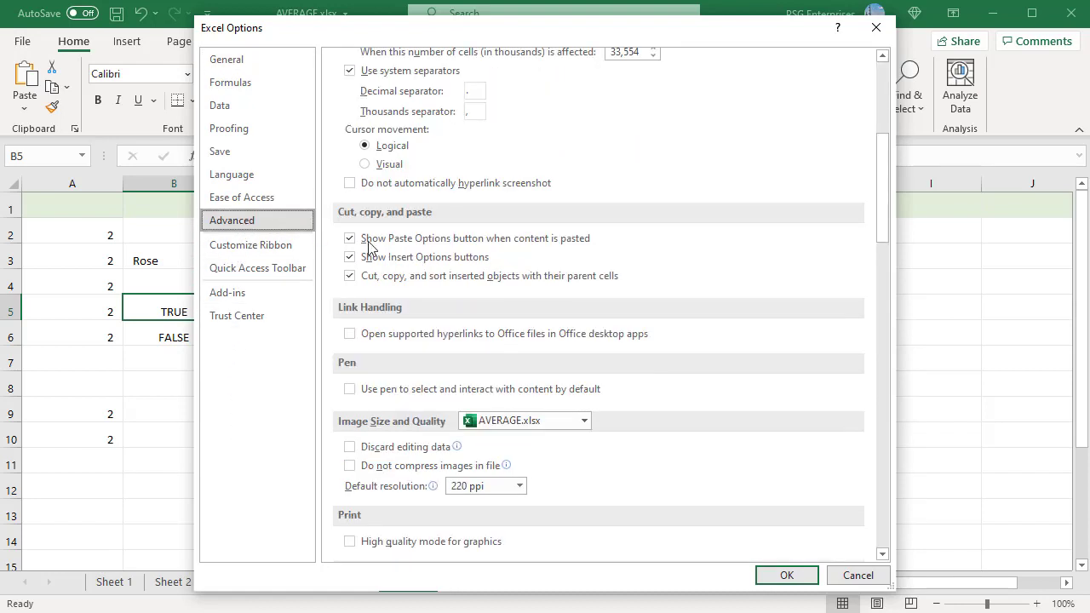
pyautogui.scroll(-3, 606, 443)
pyautogui.scroll(-10, 618, 477)
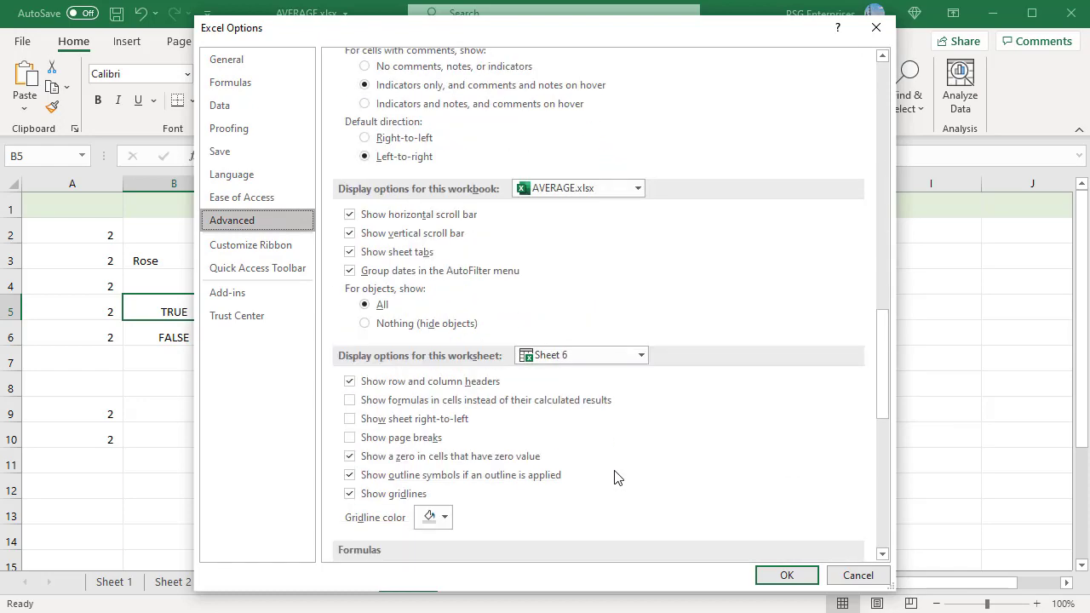
pyautogui.scroll(3, 619, 477)
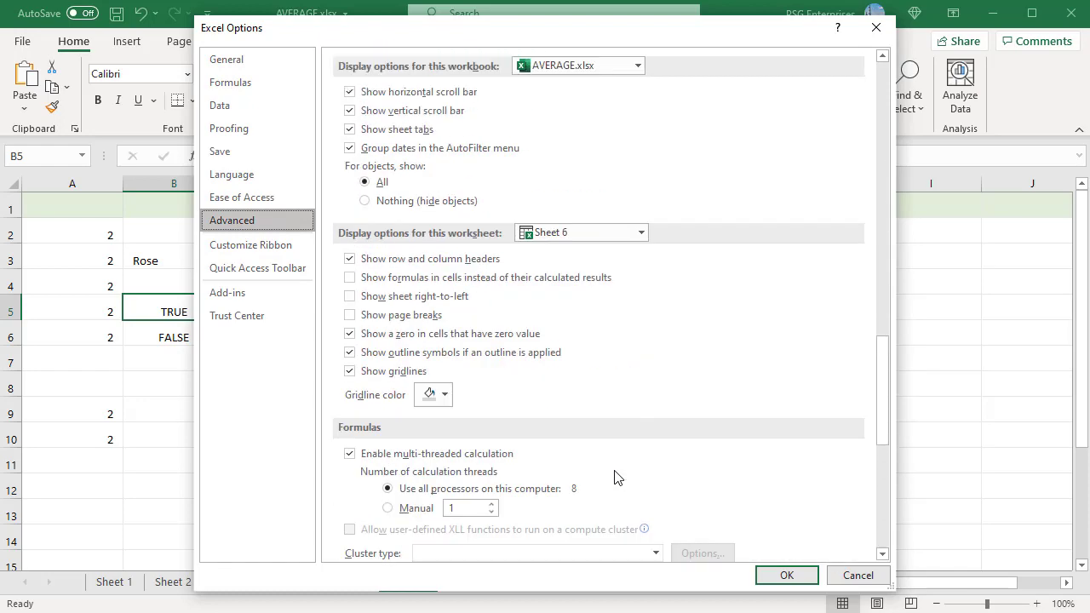
pyautogui.click(350, 334)
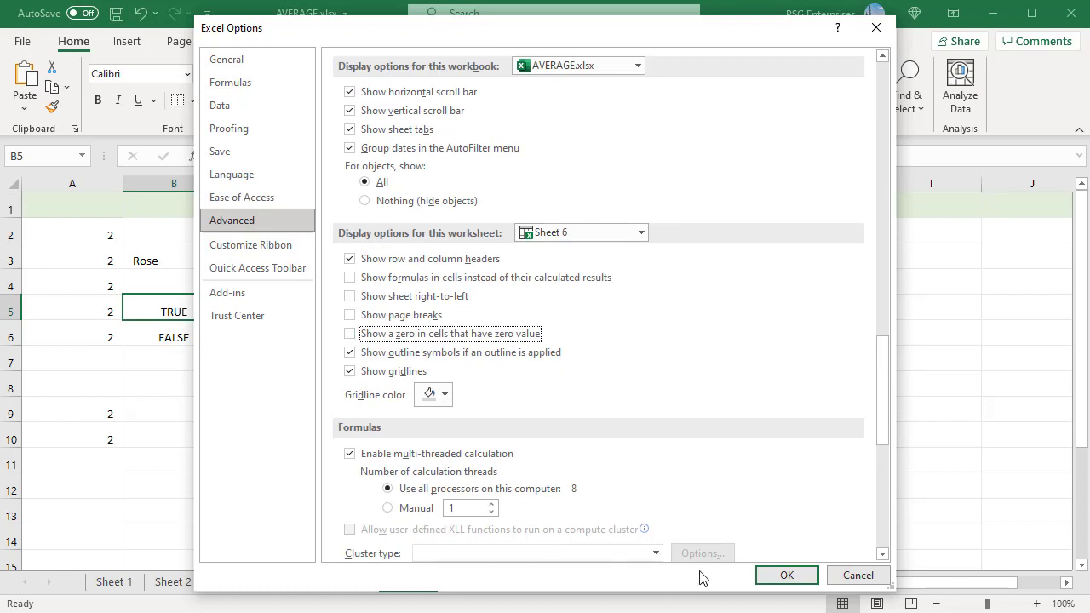
pyautogui.click(785, 576)
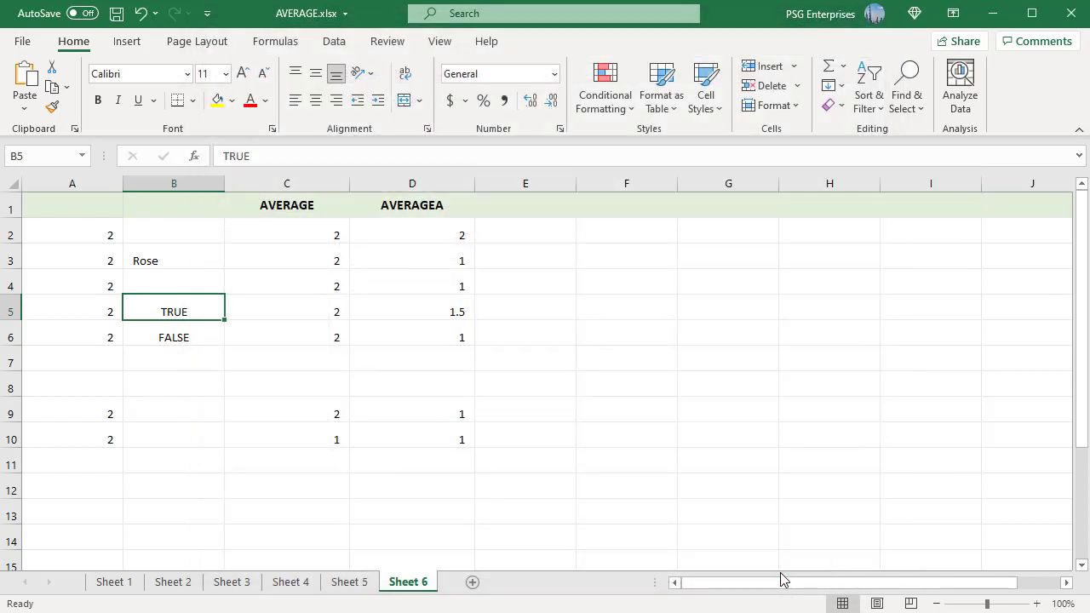